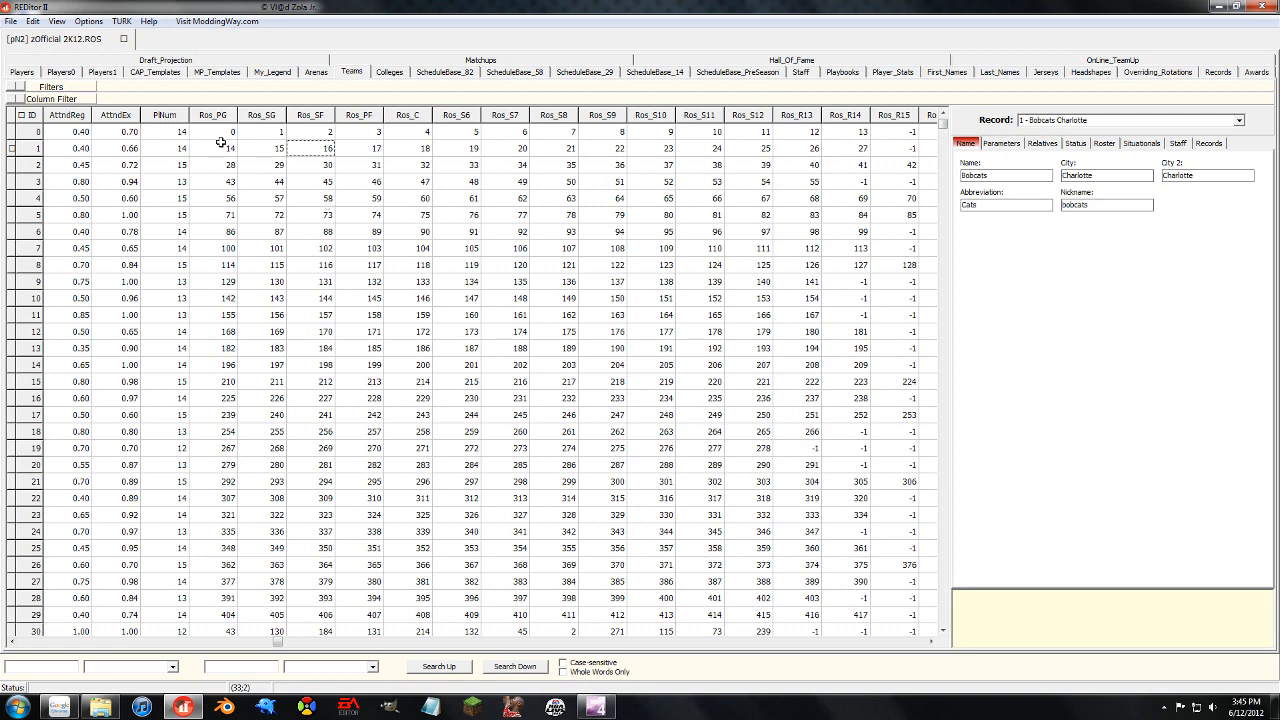
Examine the player IDs in the Ros_PG to Ros_R14 roster columns for the first teams in the Teams table
drag(224, 136, 334, 131)
click(280, 140)
click(269, 143)
click(234, 131)
drag(835, 146, 230, 155)
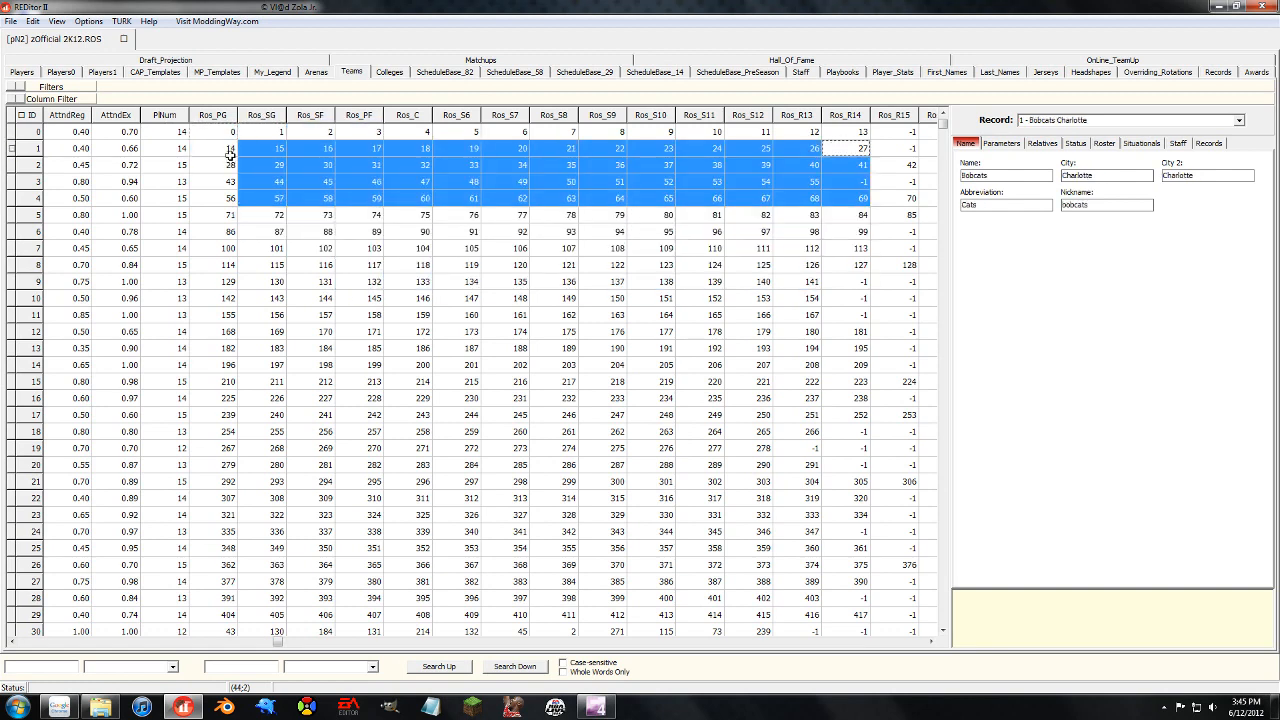
click(228, 146)
Look up player ID 0 in the Players table and match it against the 76ers' roster slots in the Teams table
click(30, 72)
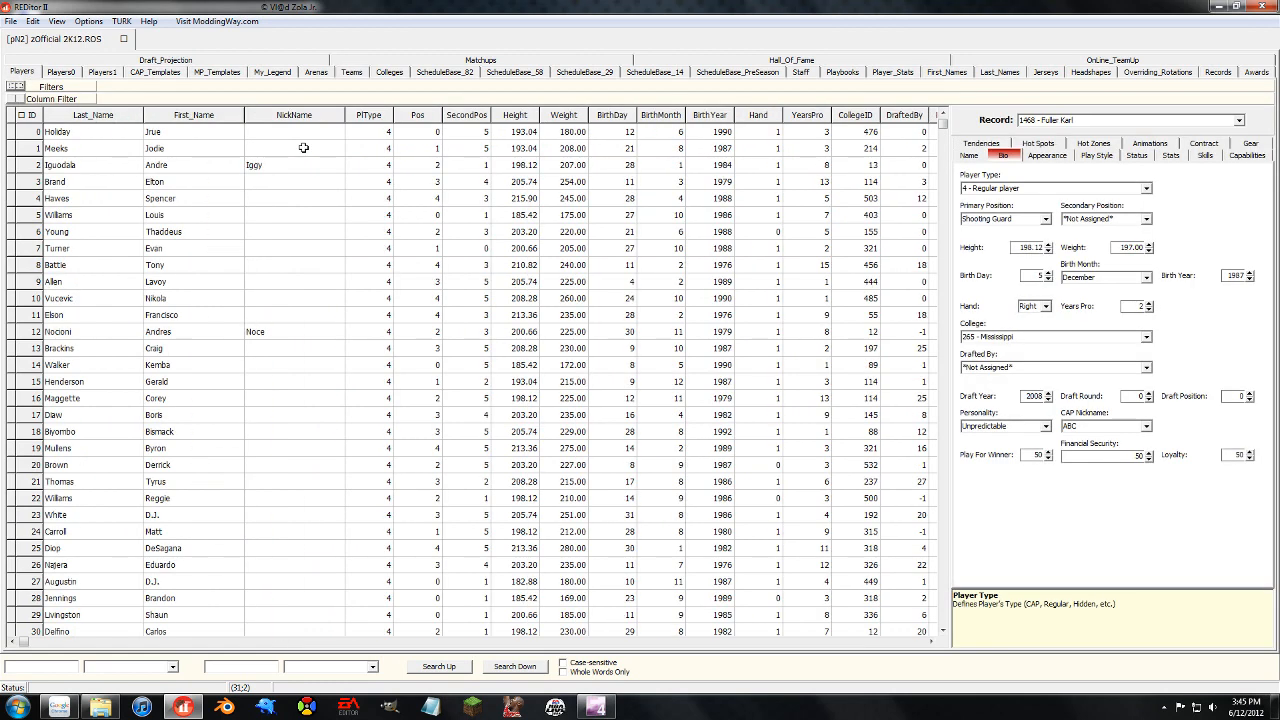
click(170, 133)
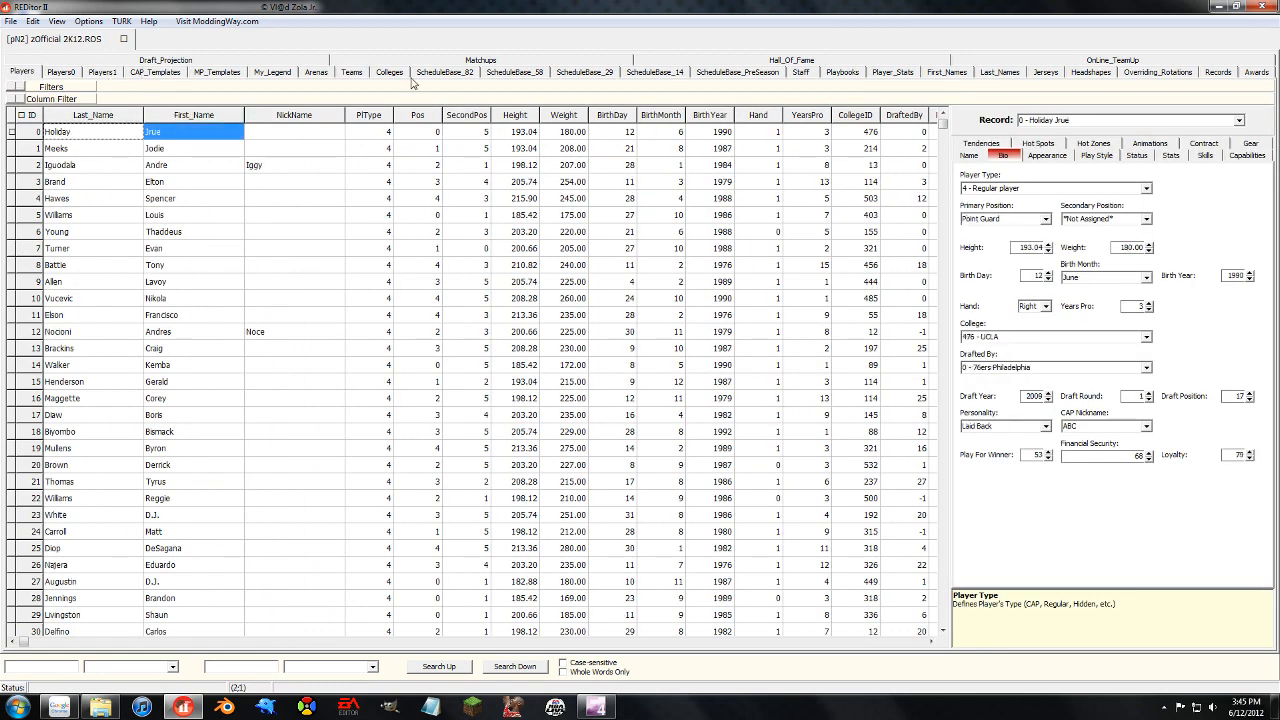
click(350, 73)
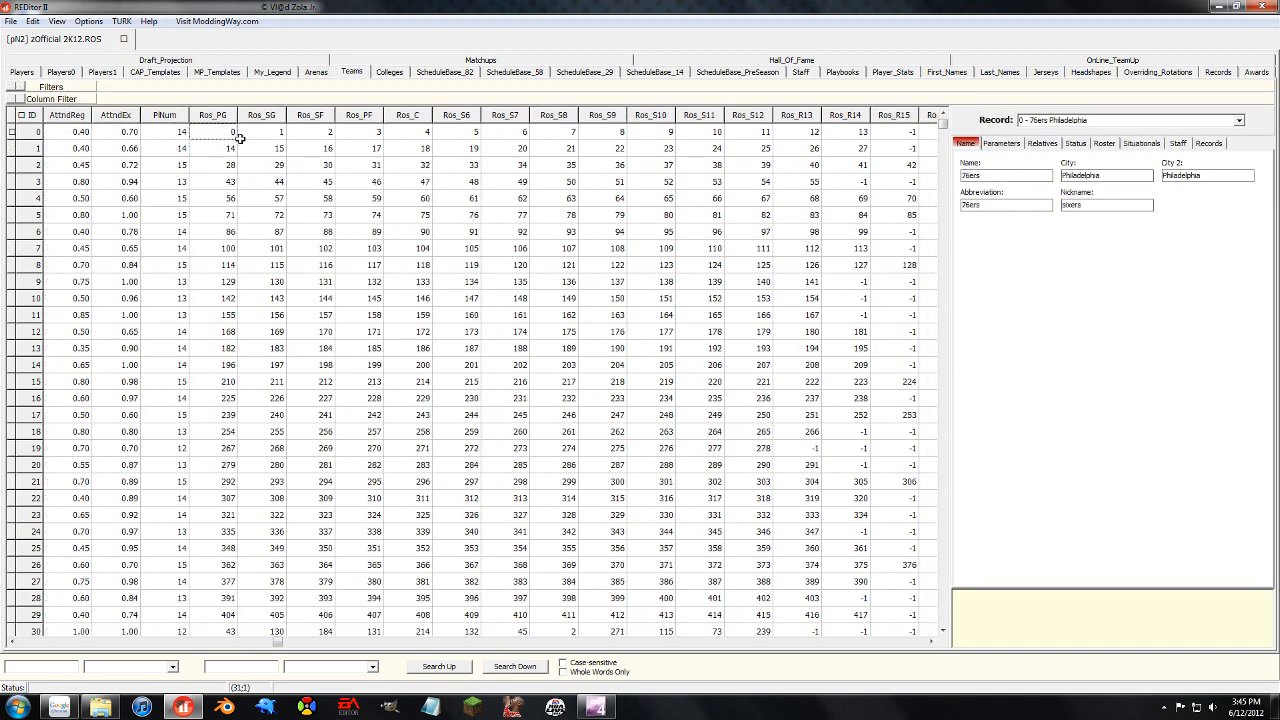
click(221, 135)
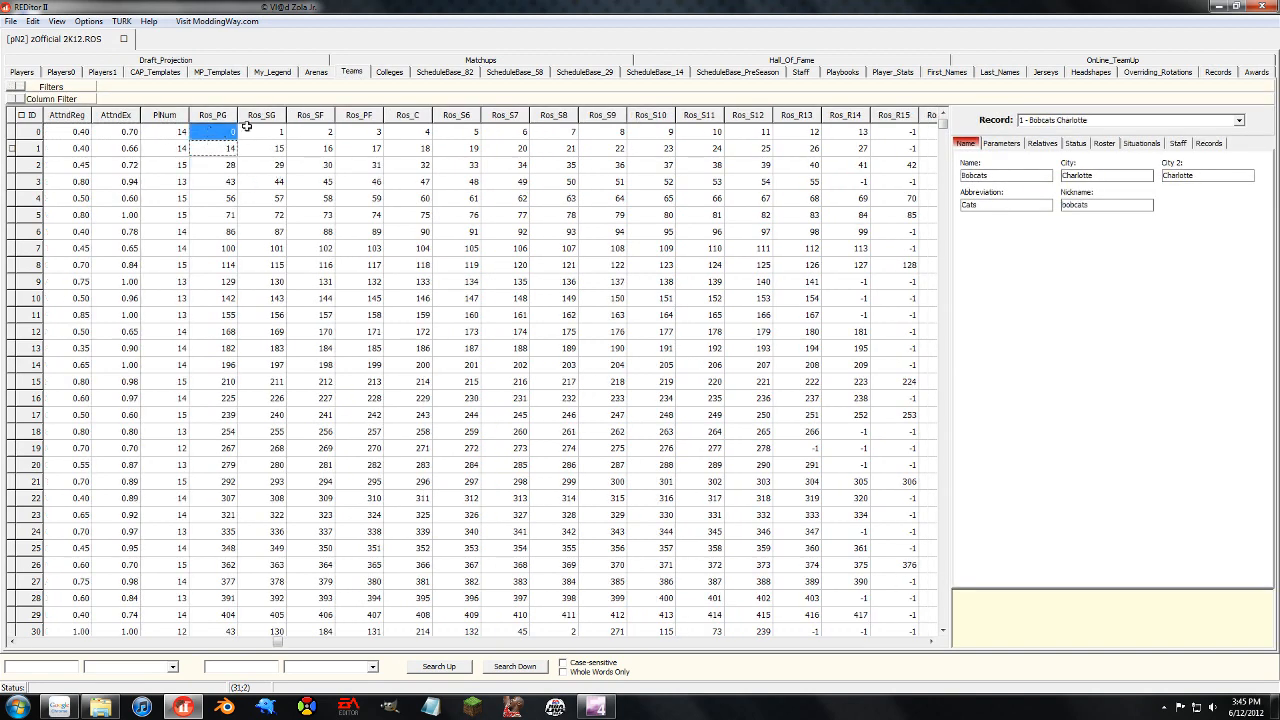
click(220, 134)
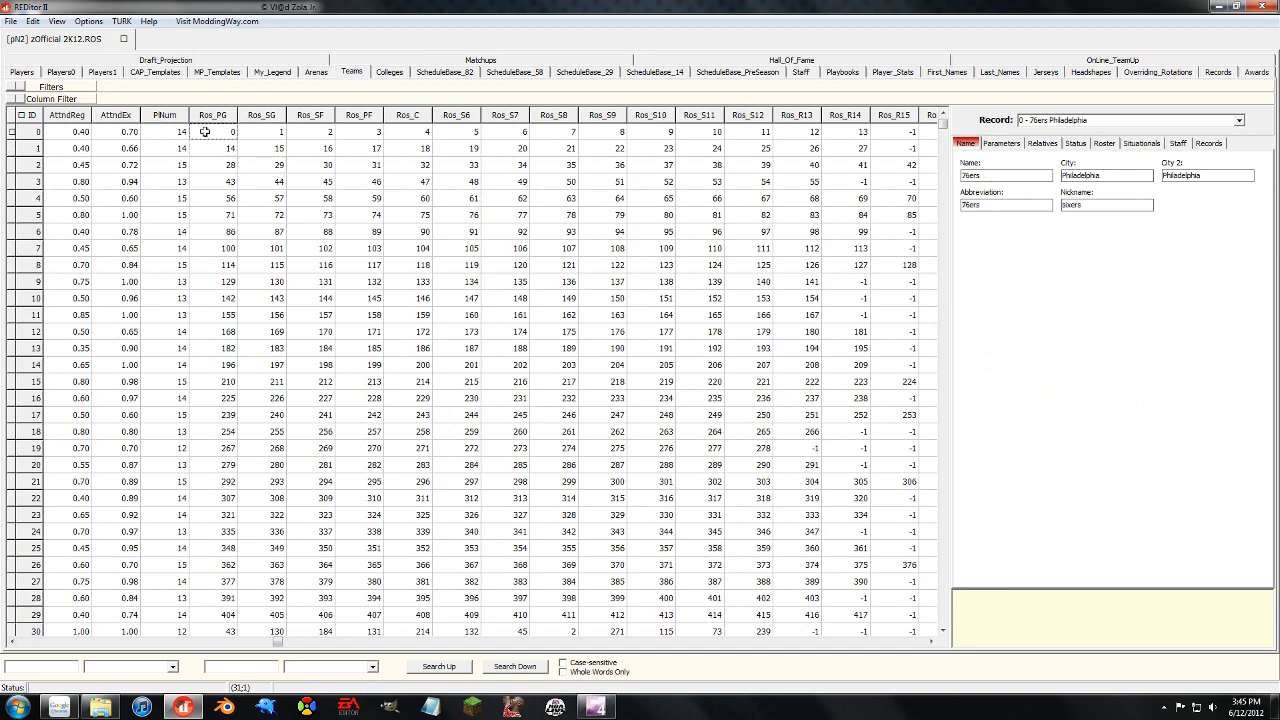
drag(450, 133, 878, 134)
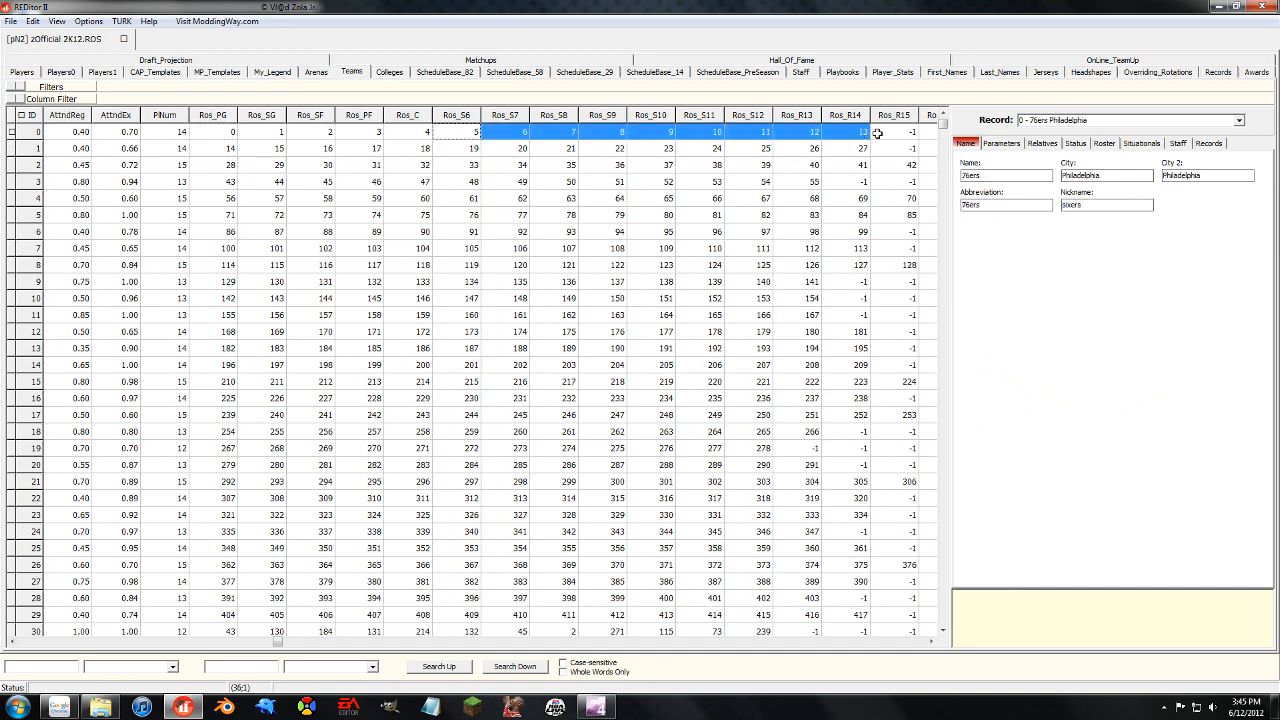
click(818, 146)
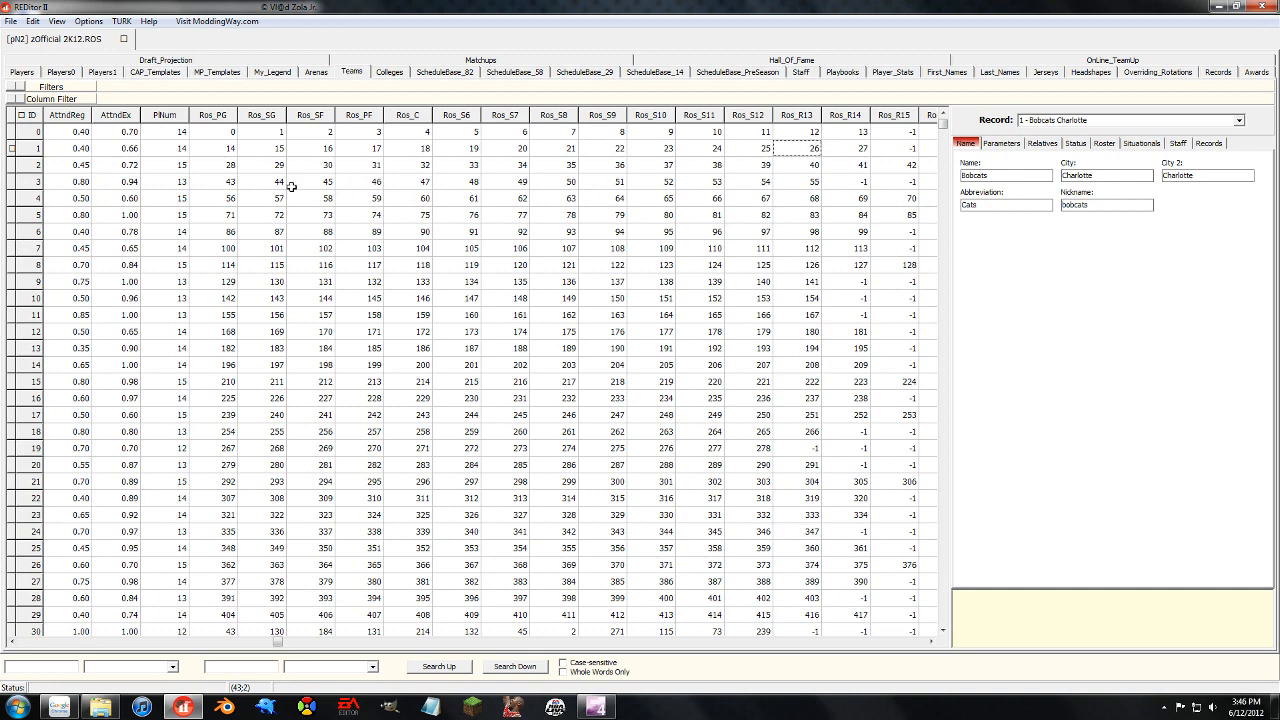
Show the team roster details and swap the starting point guards, setting Ros_PG to 14 for the 76ers and 0 for the Bobcats
click(258, 133)
drag(223, 134, 222, 157)
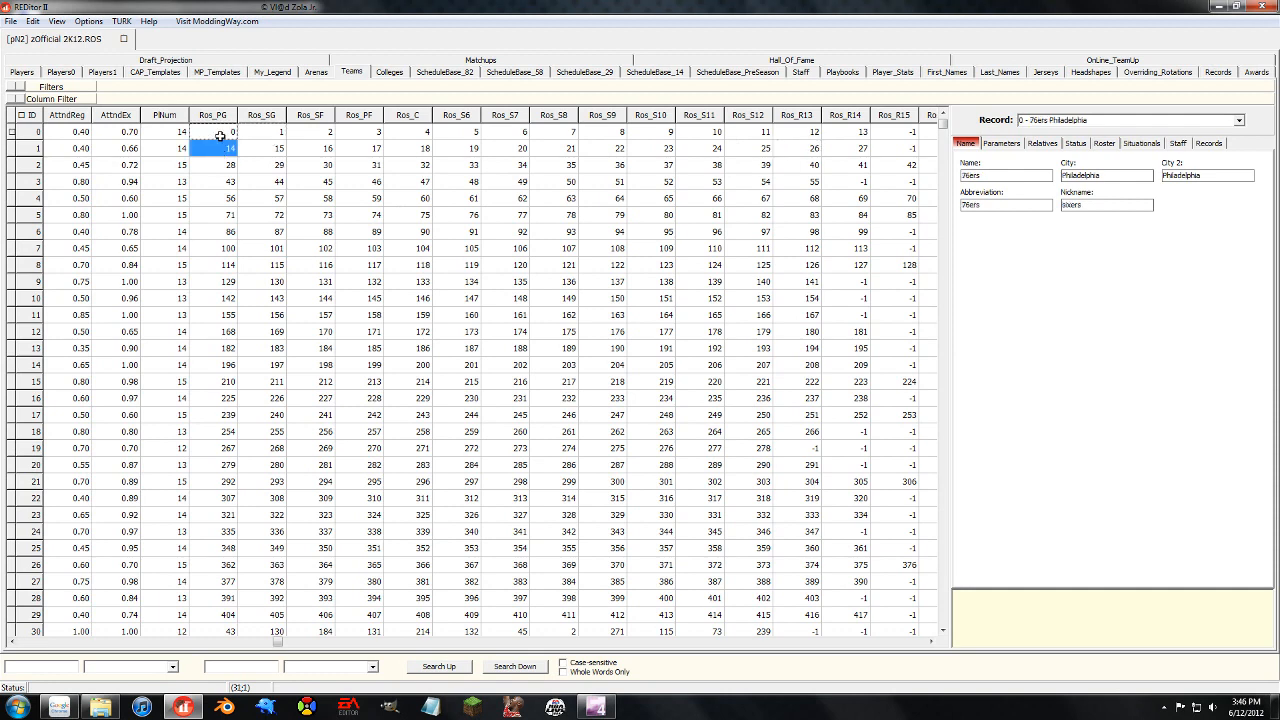
click(222, 148)
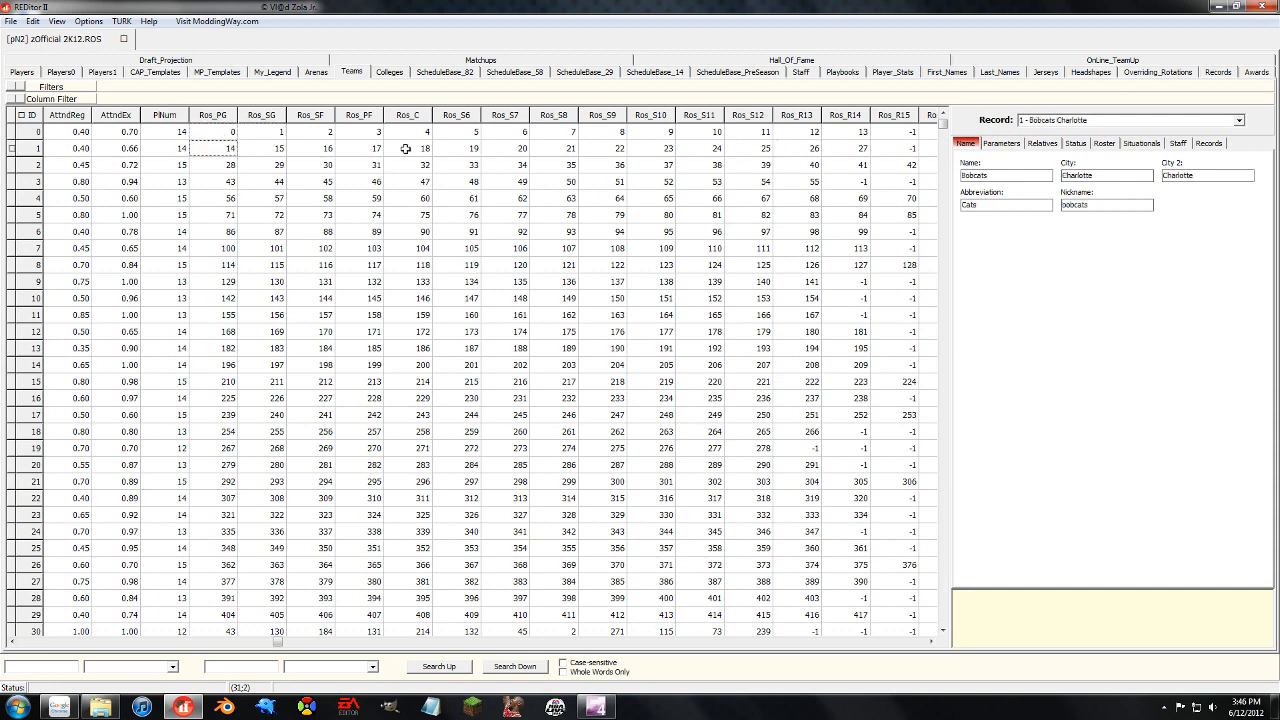
click(1100, 146)
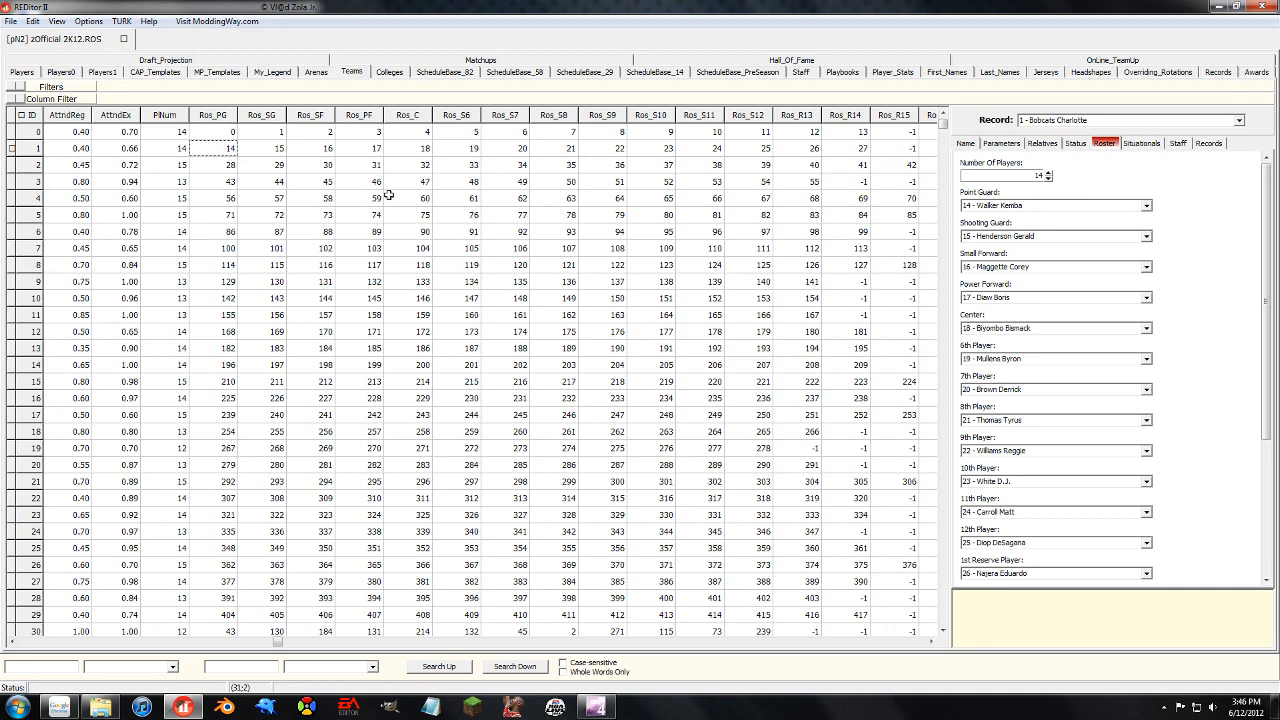
key(Up)
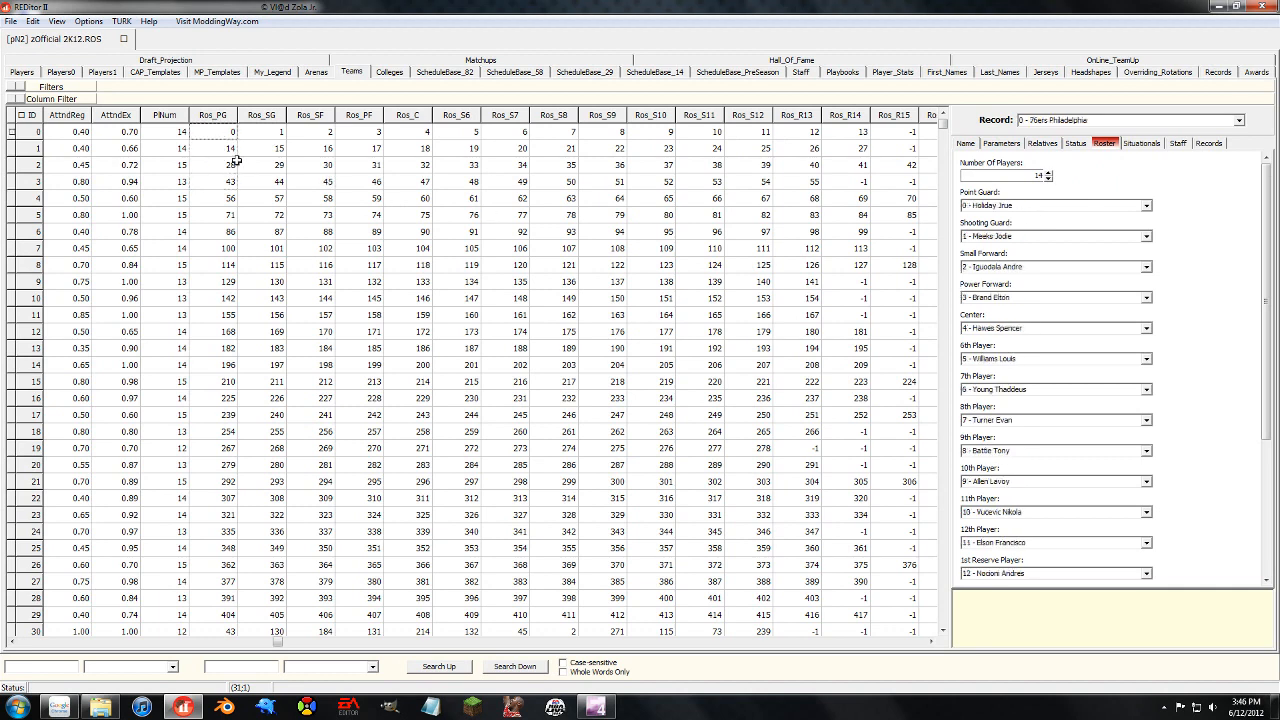
key(Down)
key(Down)
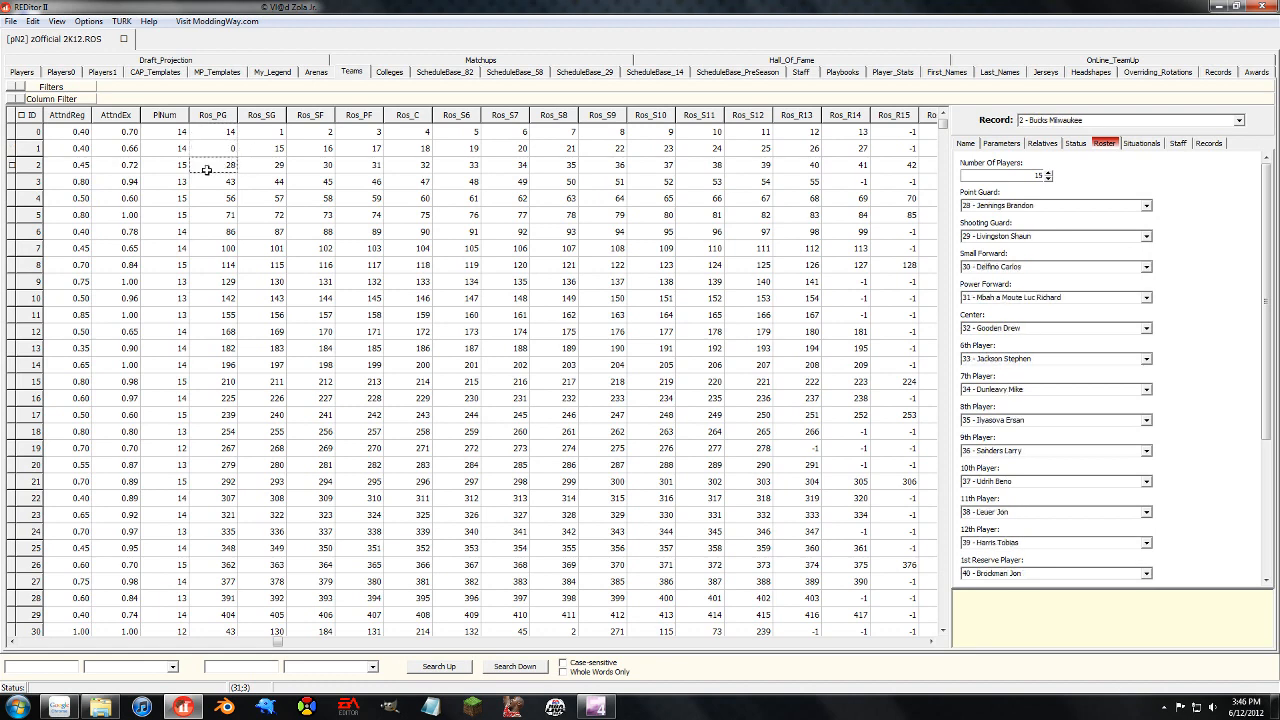
click(222, 147)
click(260, 150)
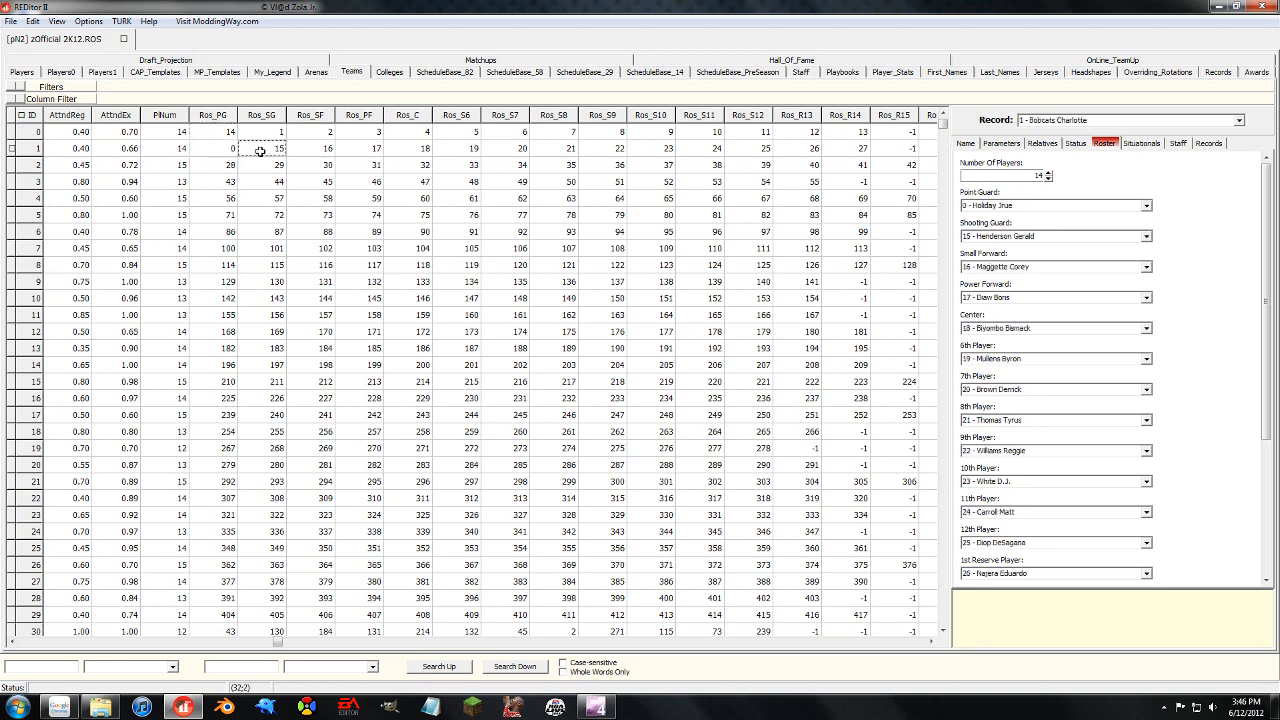
Compare the Bulls' and Cavaliers' Ros_C slots with the Ros_S11 slot of team record 22
click(426, 183)
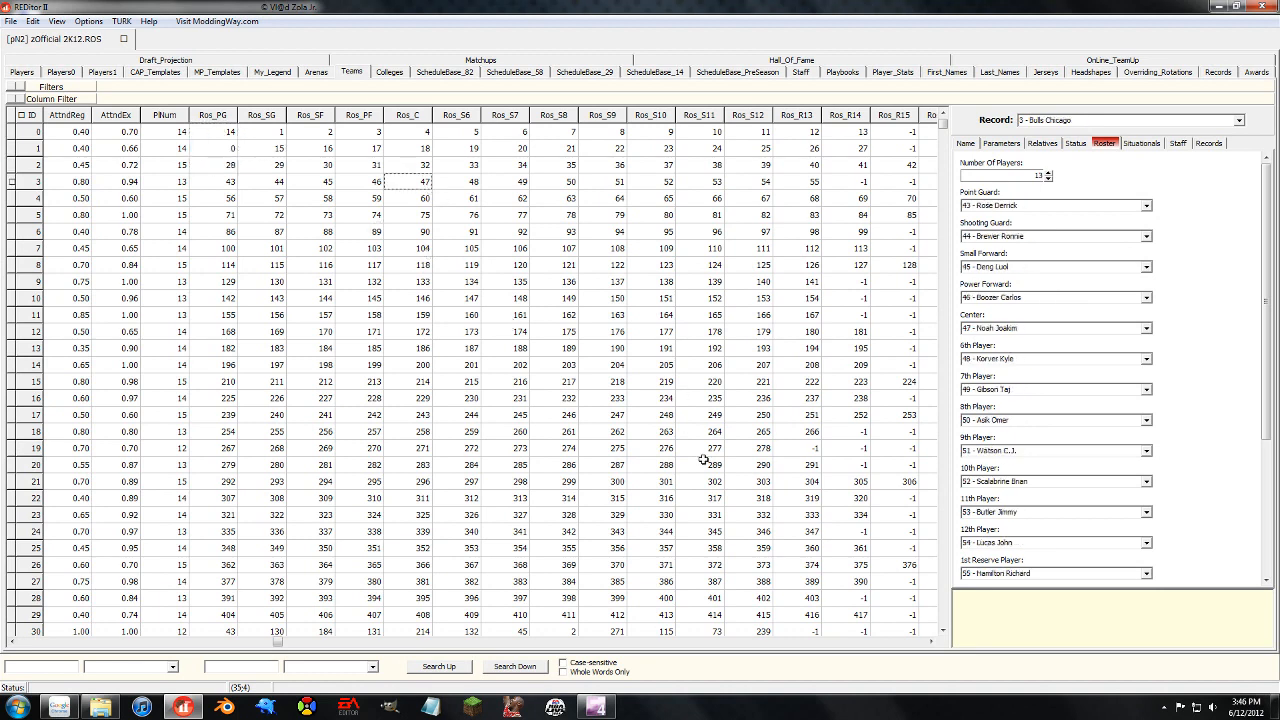
click(716, 494)
click(426, 200)
click(702, 495)
click(395, 197)
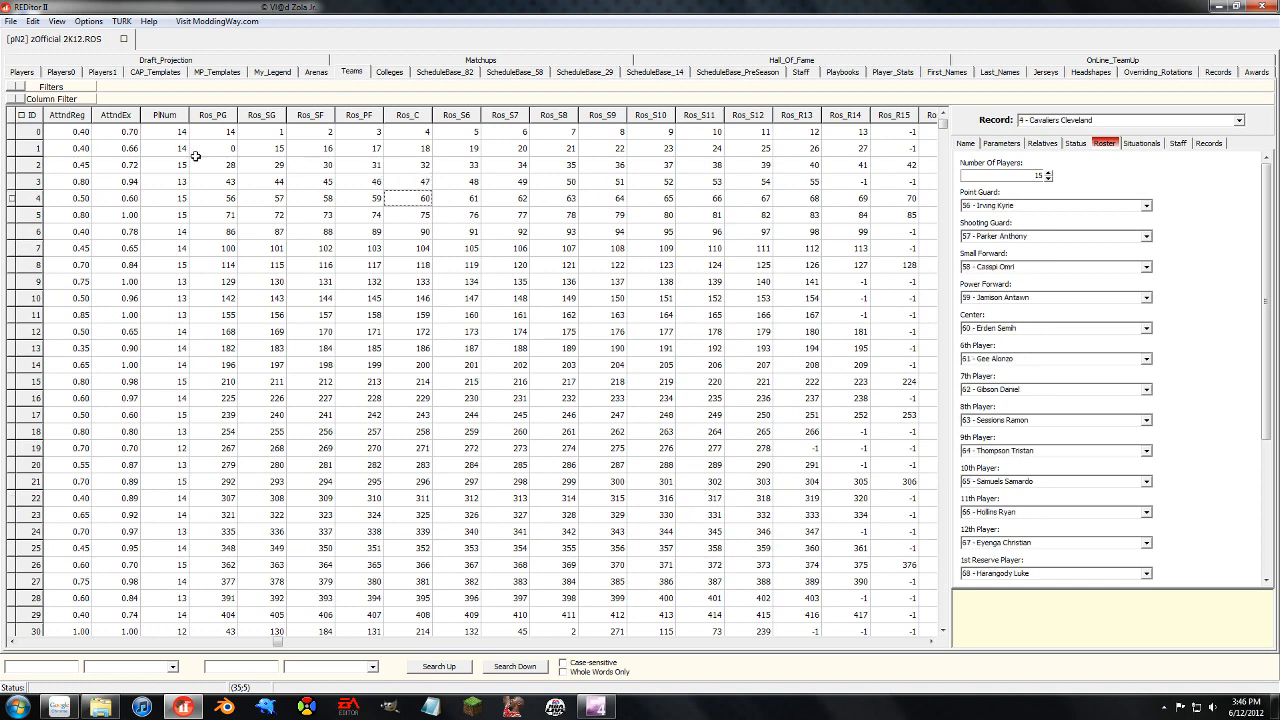
Examine the MinsAsg, TeamID1 and TeamID2 columns of the Players table for the first two teams' players
click(27, 76)
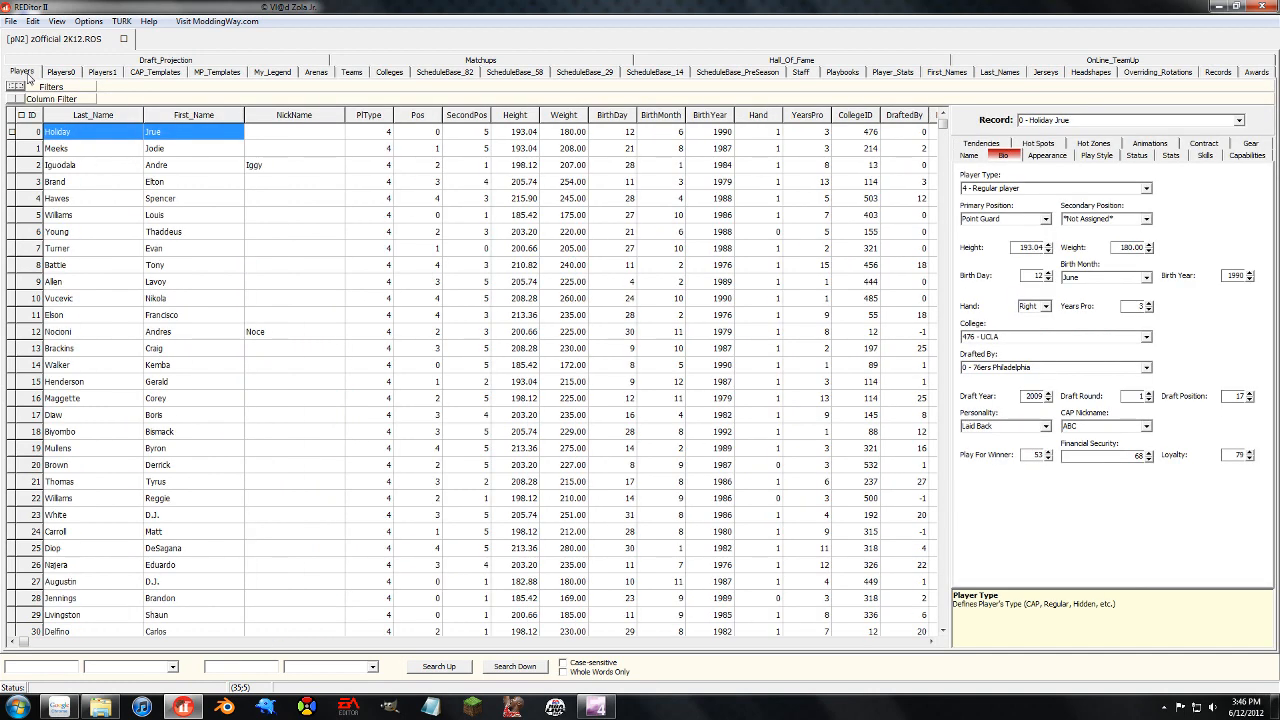
click(411, 643)
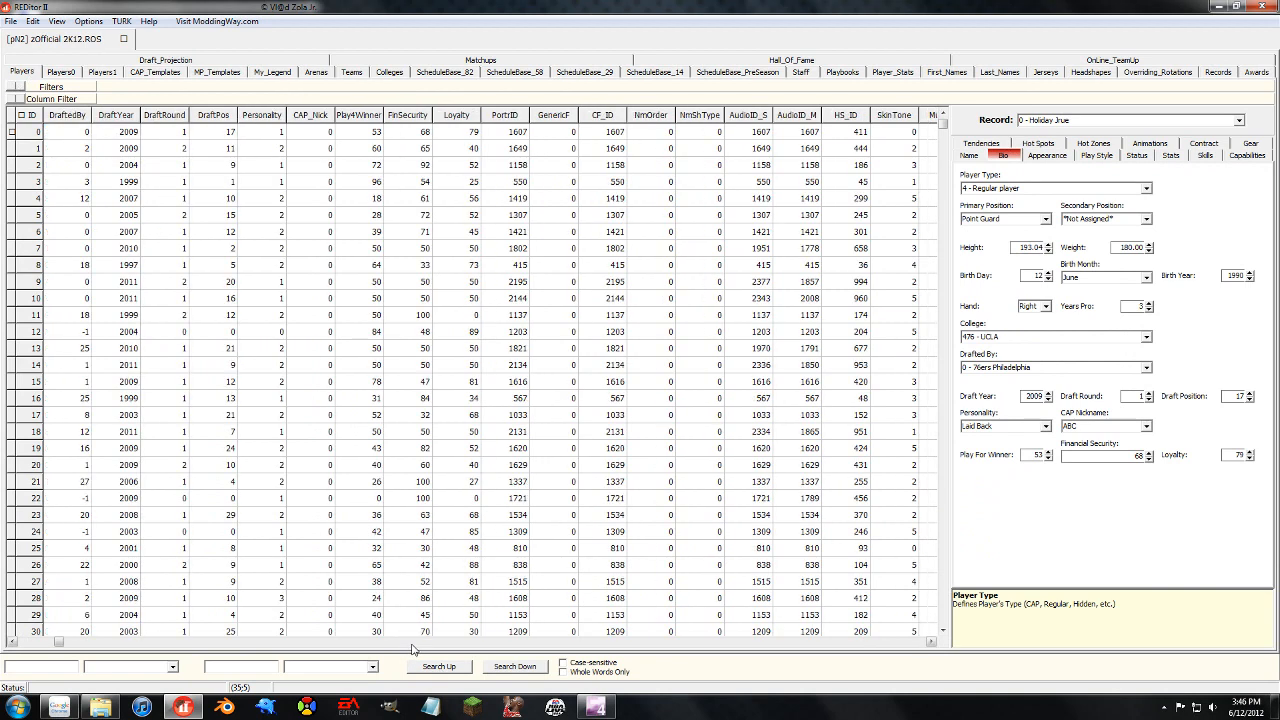
click(411, 645)
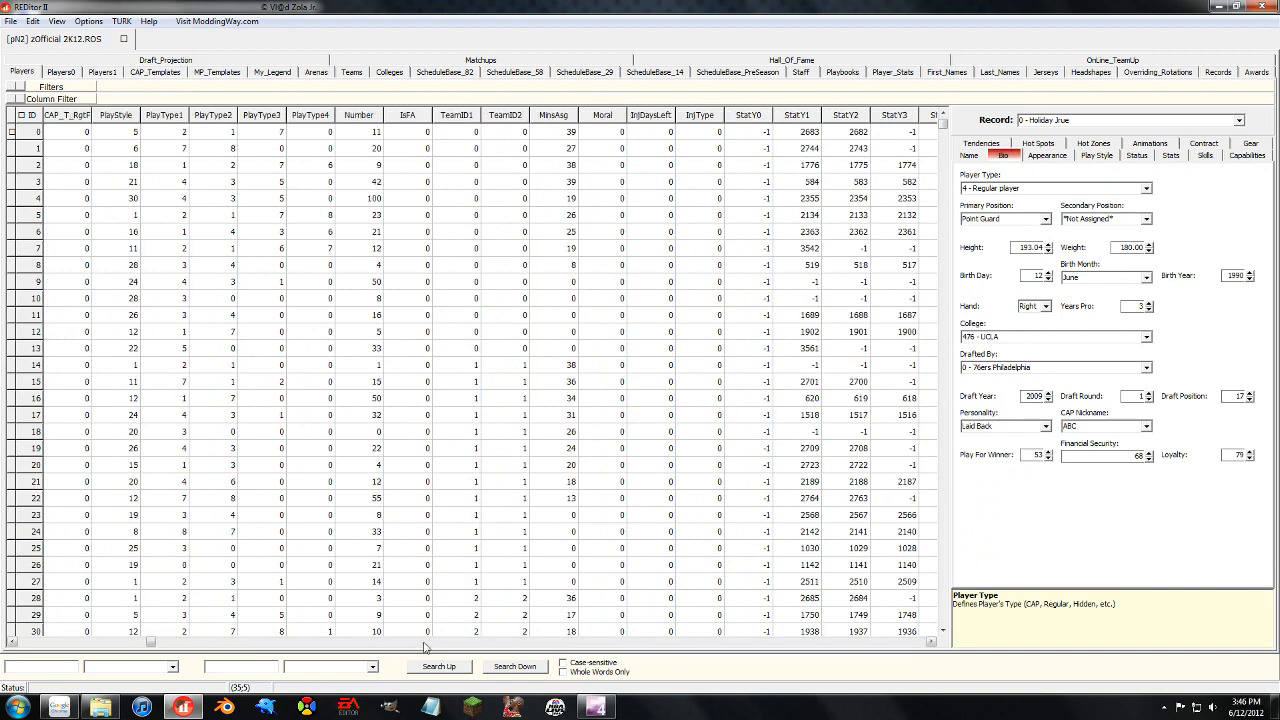
drag(552, 131, 560, 214)
drag(561, 319, 560, 385)
click(657, 331)
drag(552, 131, 557, 430)
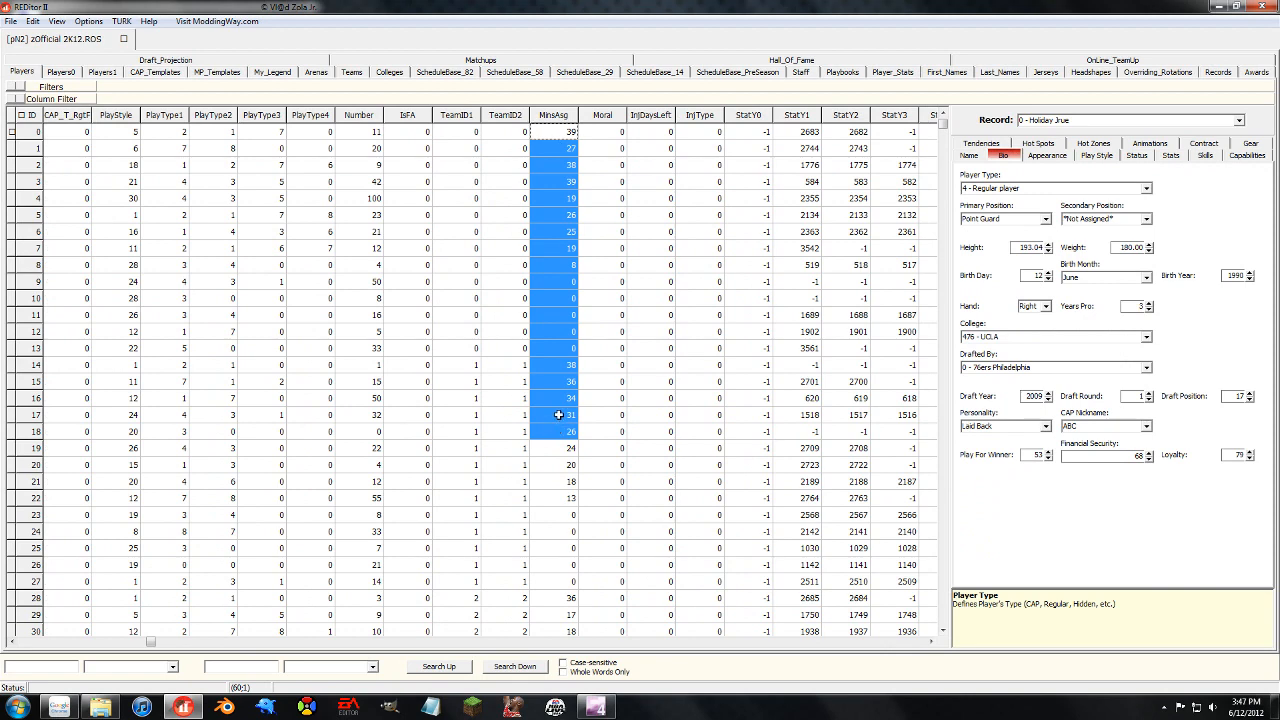
drag(477, 130, 516, 349)
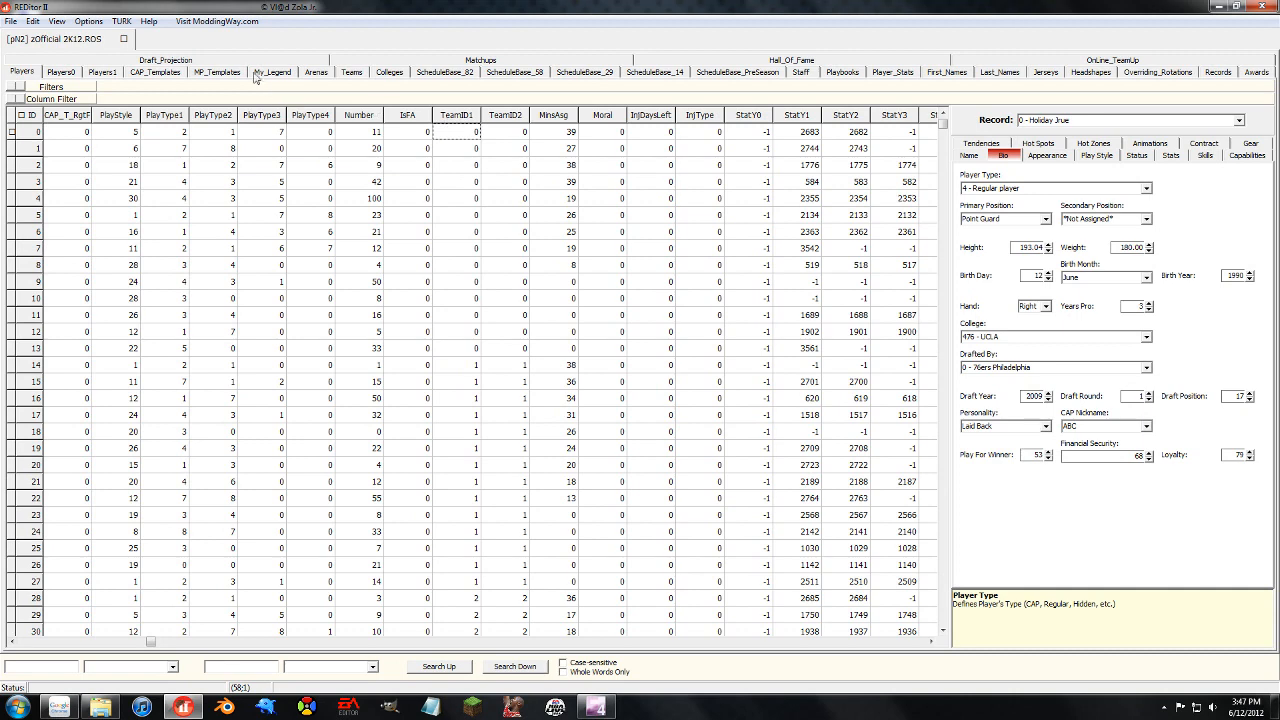
Examine the Color1 and Color2 hex codes of the teams in the Teams table
click(350, 73)
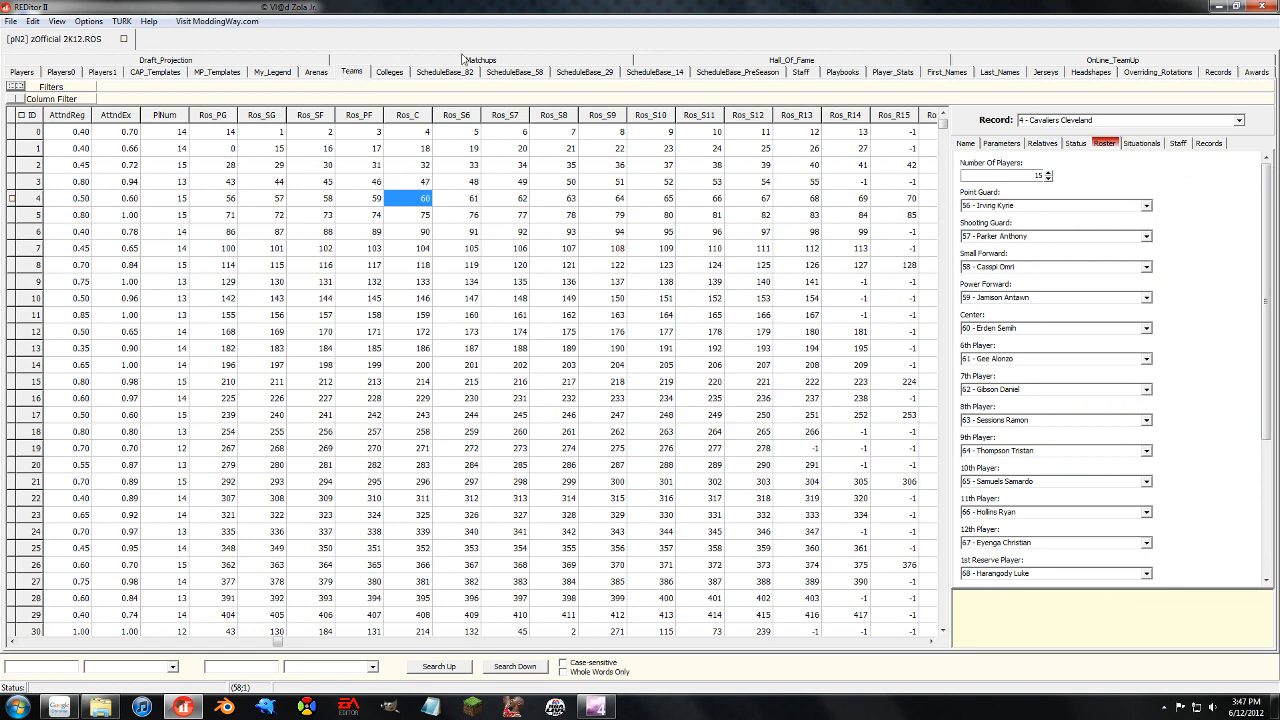
click(100, 641)
drag(180, 132, 194, 282)
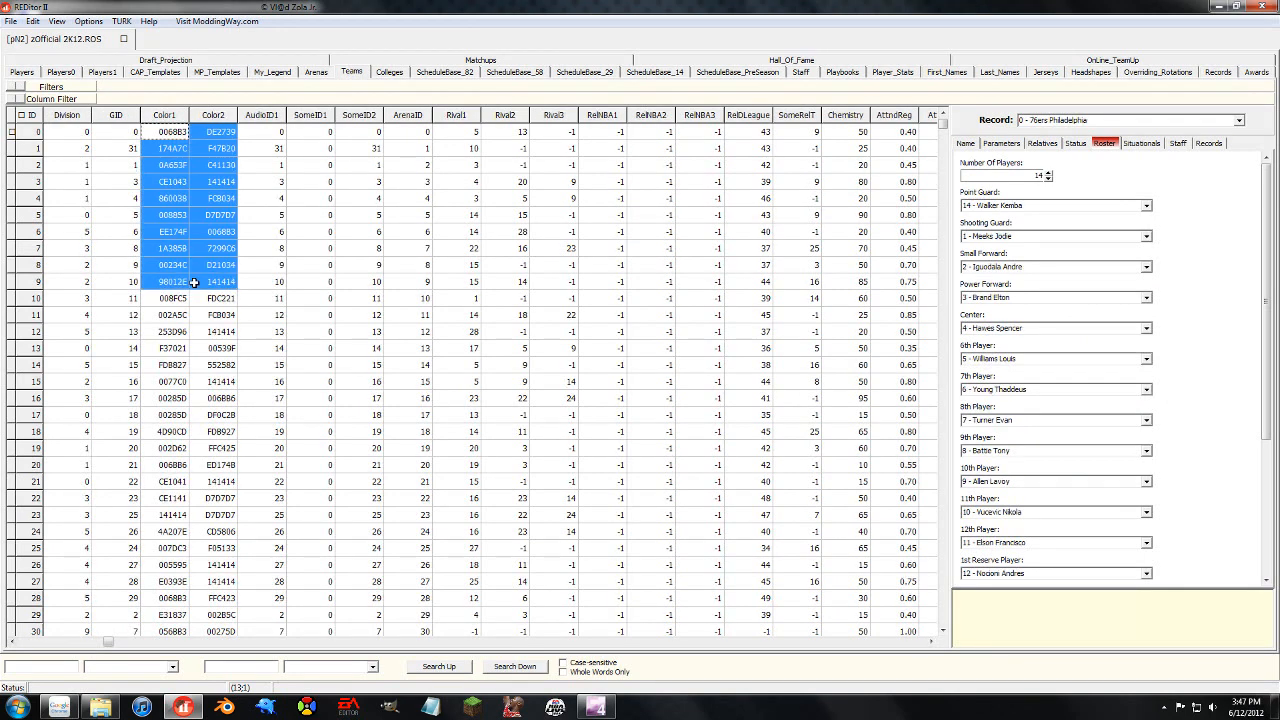
click(298, 298)
click(174, 135)
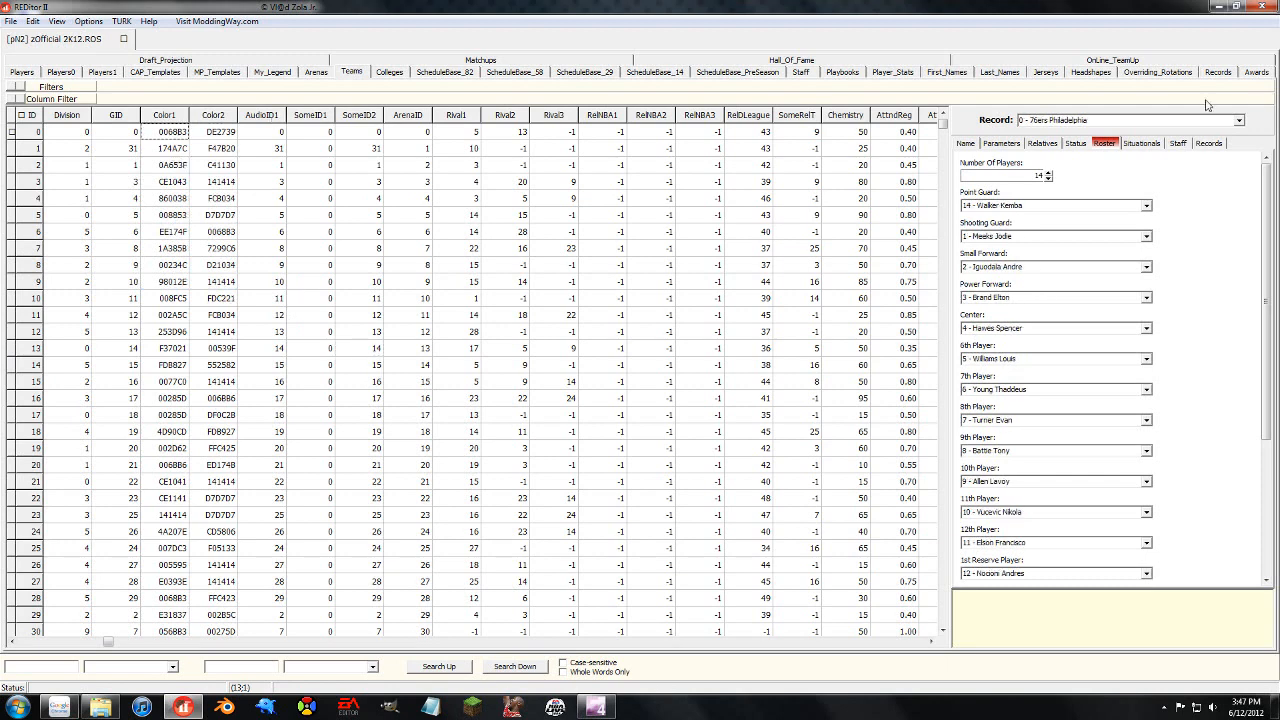
View the 76ers' team parameters and the colour palette for Team Color 1, leaving the colour unchanged
click(1148, 147)
click(1179, 146)
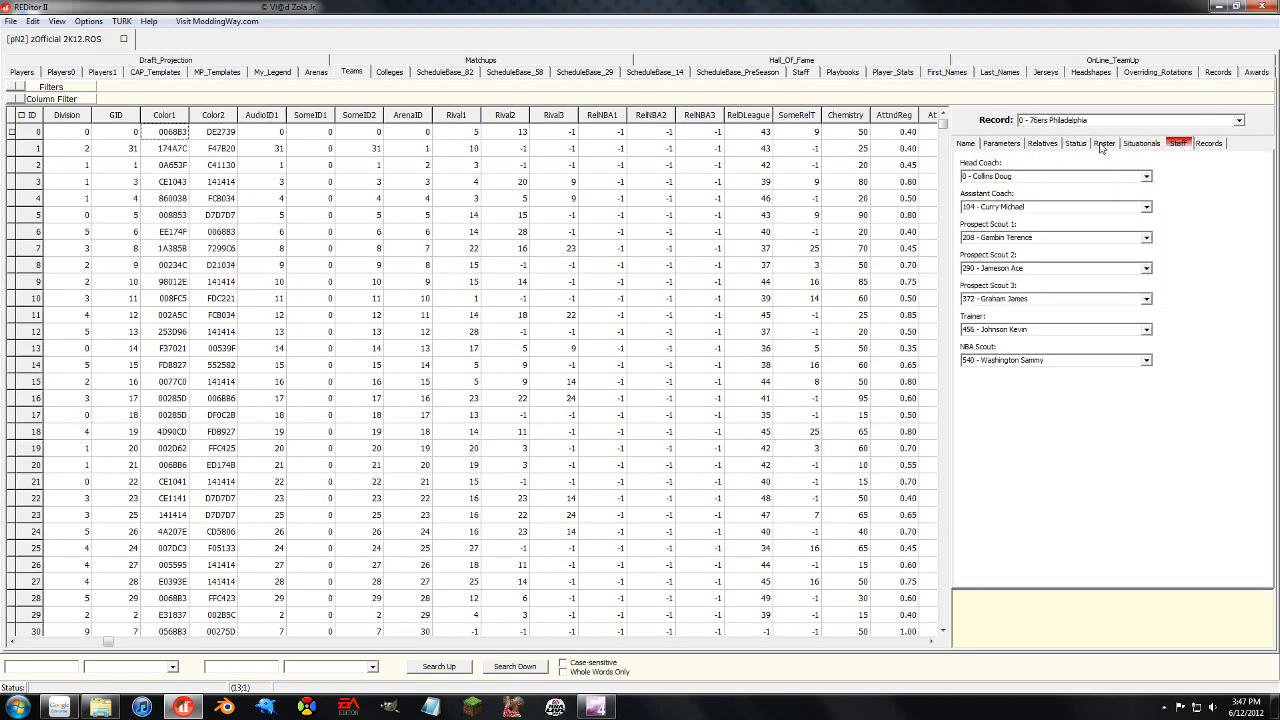
click(1001, 143)
click(1148, 265)
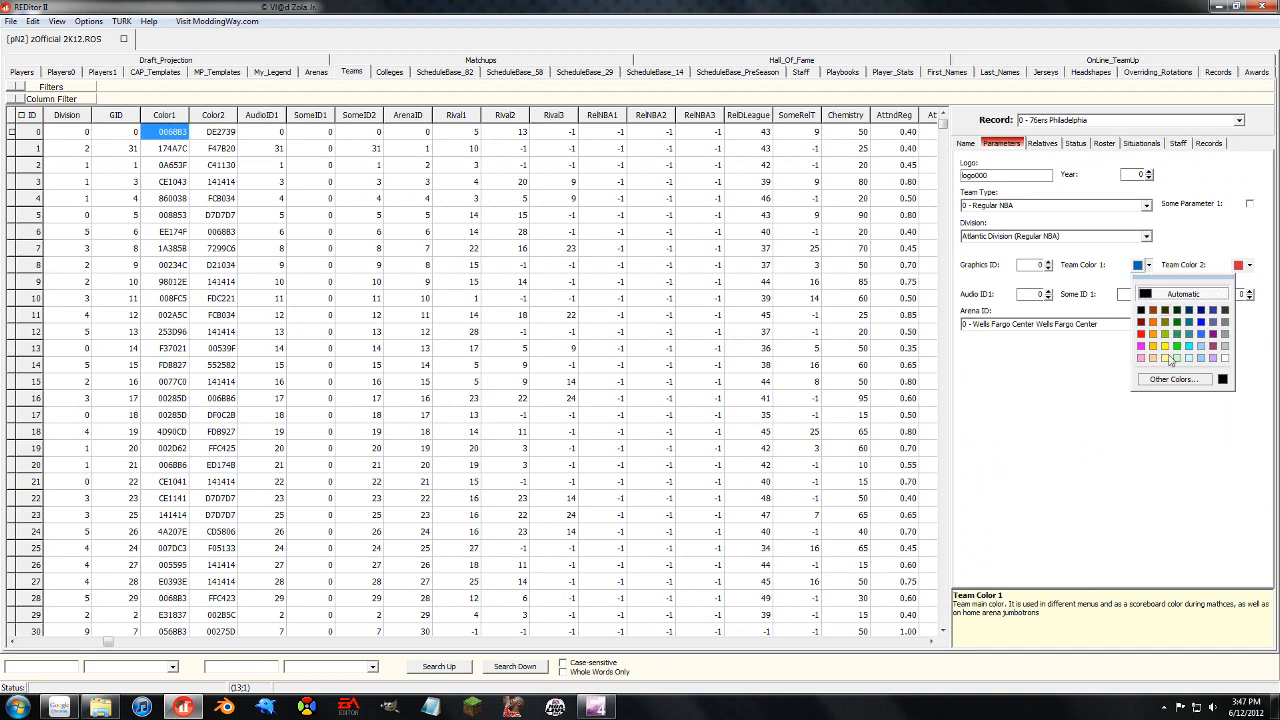
click(1105, 423)
Switch to GIMP, pick the green foreground colour 36c366 and copy its HTML notation
click(165, 148)
click(166, 132)
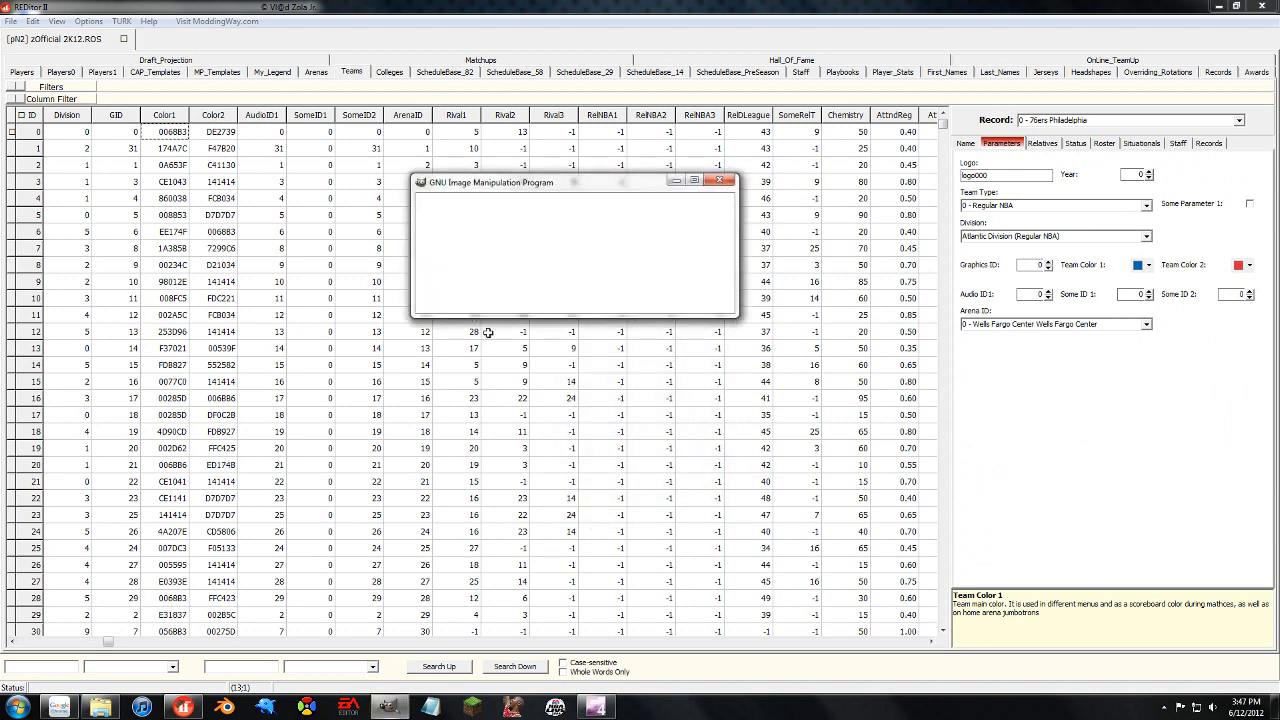
click(193, 214)
drag(72, 298, 90, 292)
drag(170, 254, 212, 254)
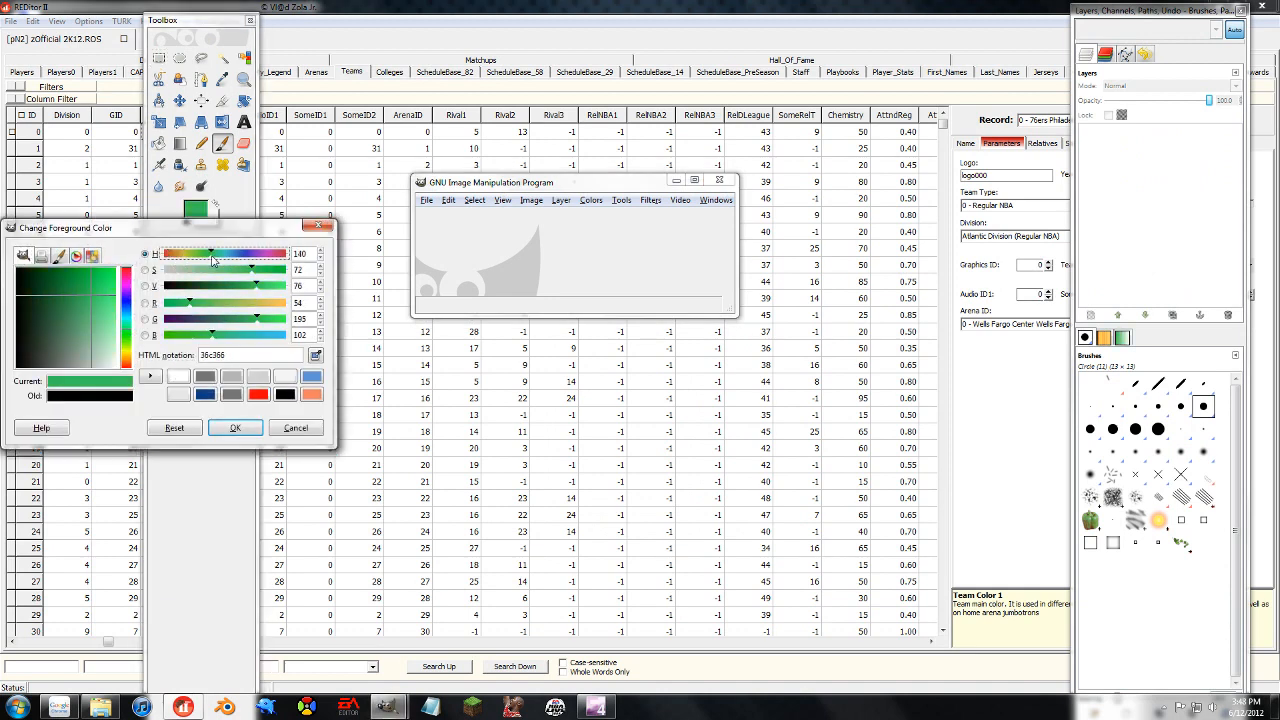
double_click(222, 354)
right_click(211, 357)
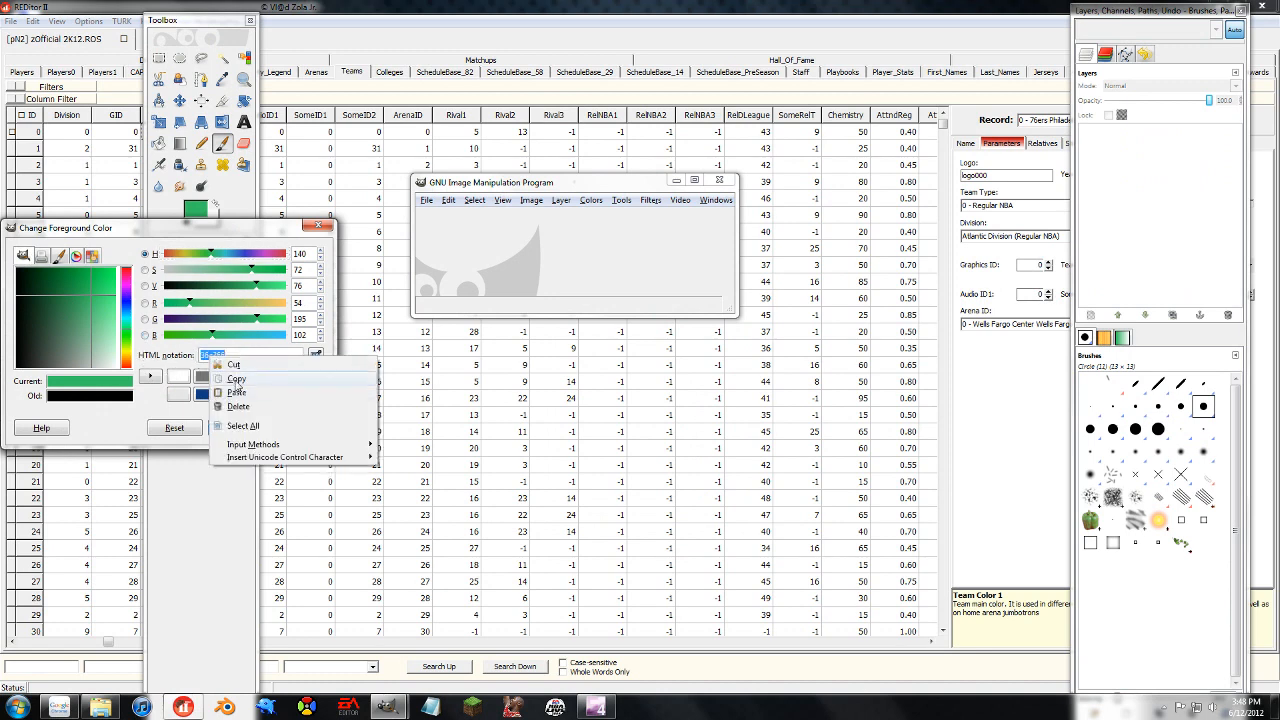
click(236, 381)
Return to REDitor II and paste the copied code 36c366 as the 76ers' Color1 value
click(311, 92)
click(207, 167)
click(174, 134)
key(ctrl+v)
click(187, 152)
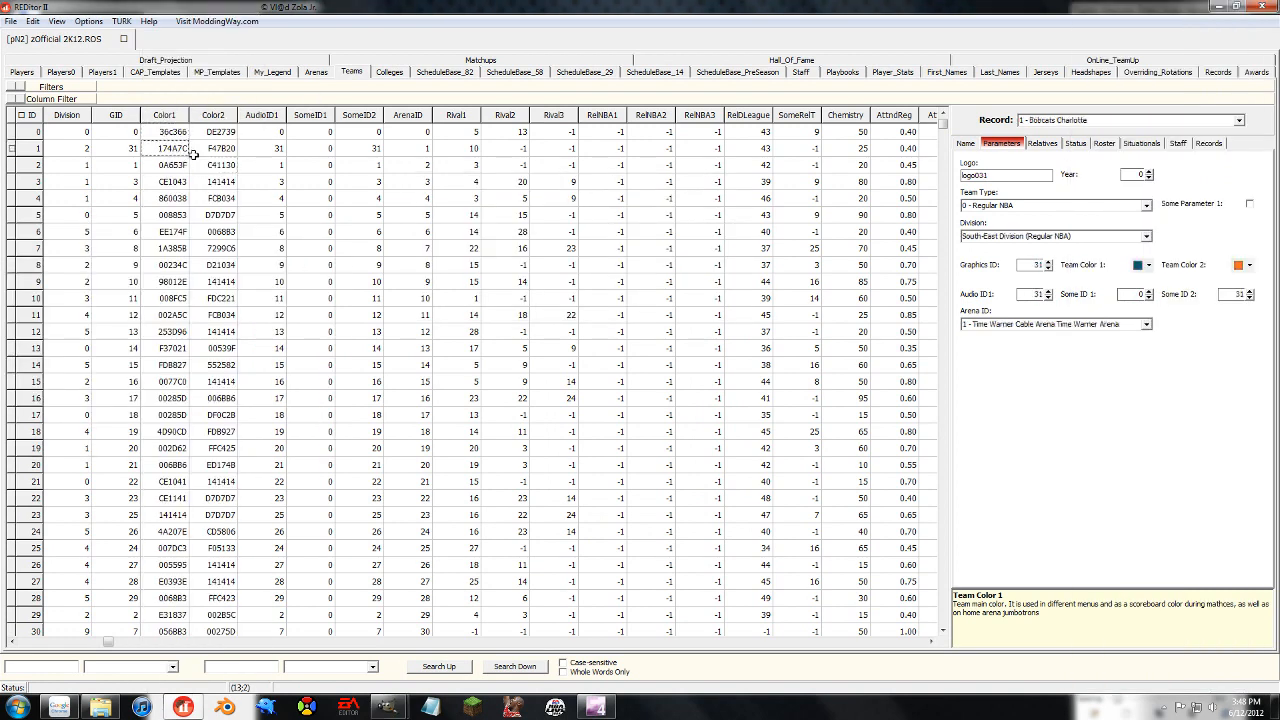
click(183, 134)
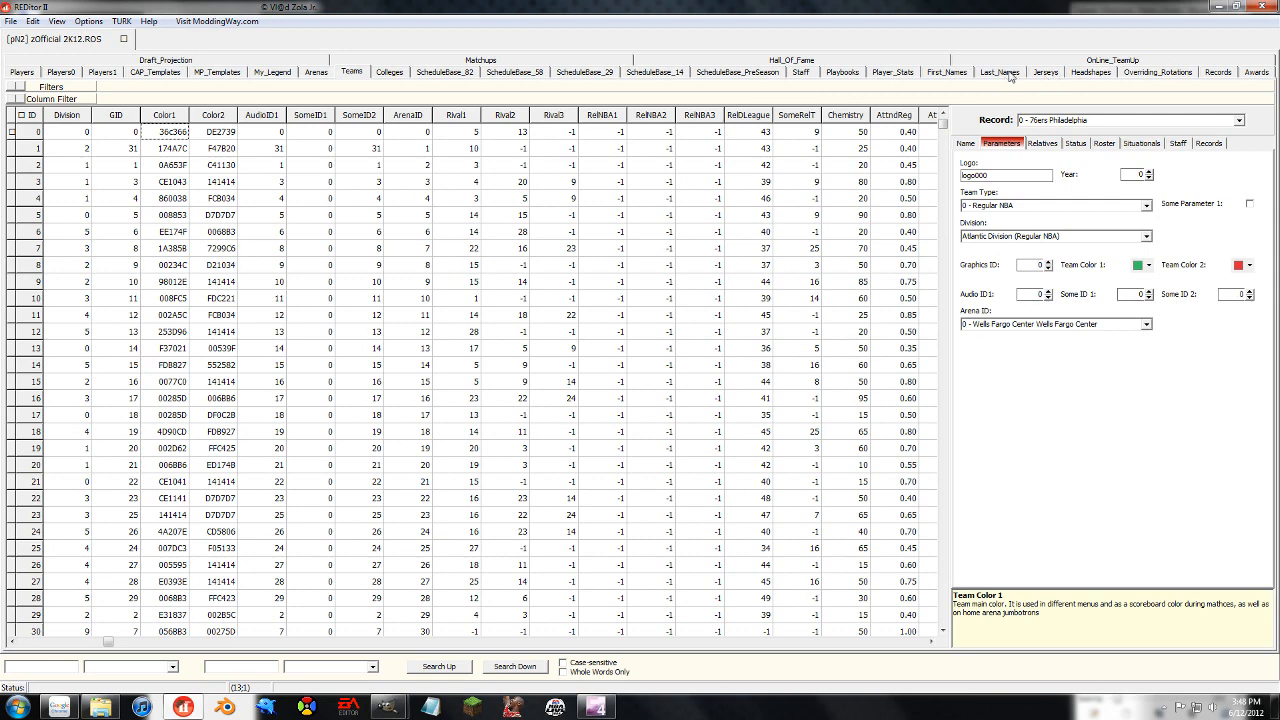
Examine the Texture, Logo and GID values of the first records in the Jerseys table
click(1046, 73)
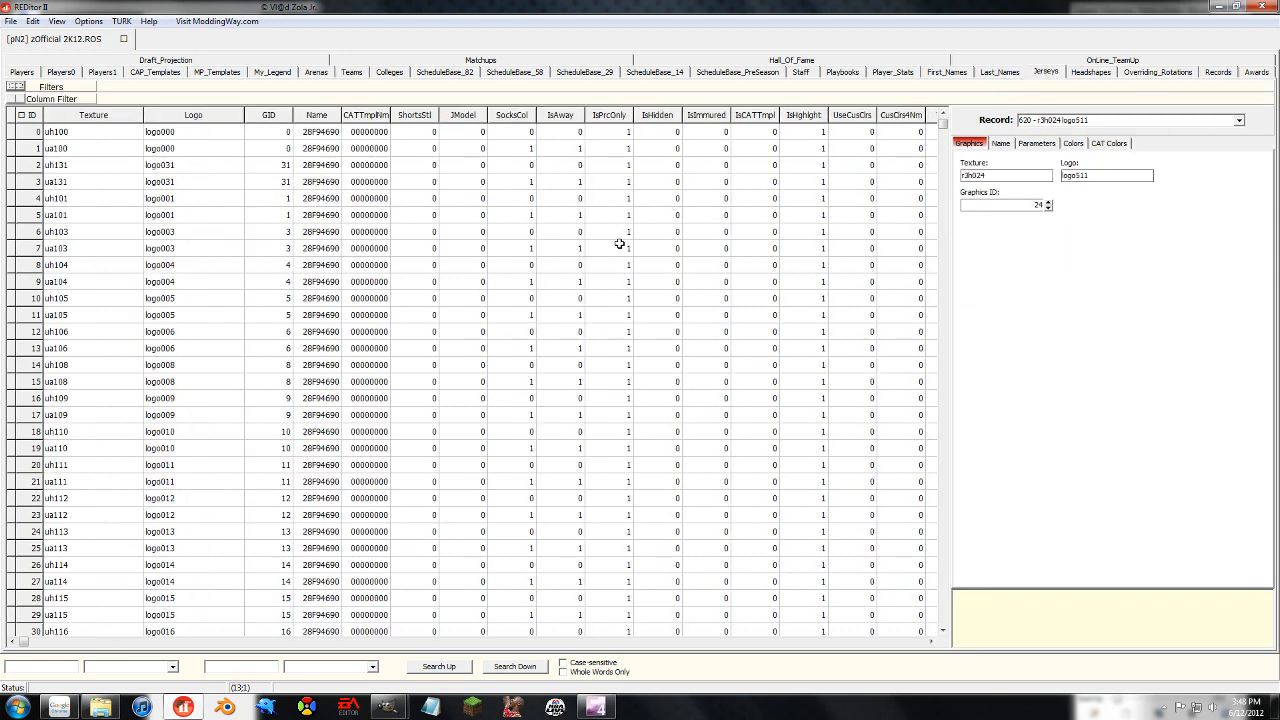
click(198, 186)
click(257, 134)
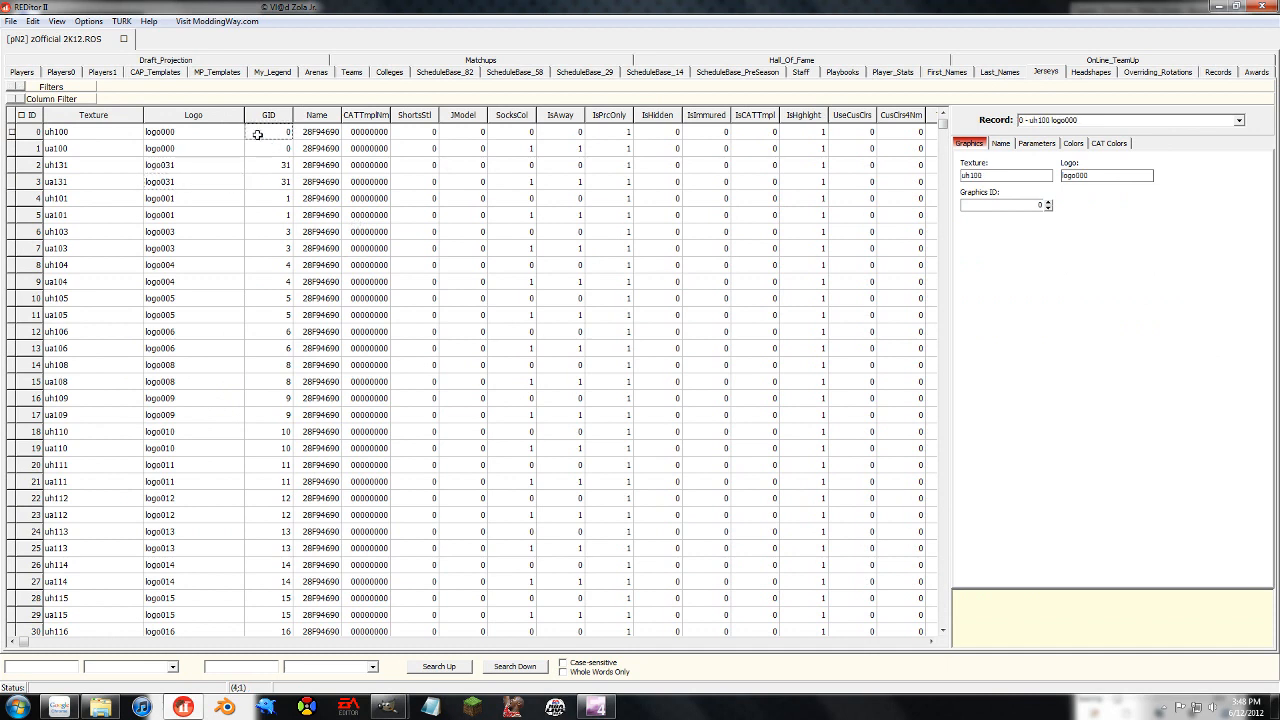
drag(122, 135, 230, 188)
click(291, 192)
Find the 76ers' home jersey record uh000 in the Jerseys table and examine its Texture, Logo, GID and Name fields
click(945, 270)
click(945, 270)
drag(124, 213, 166, 256)
click(160, 181)
click(86, 163)
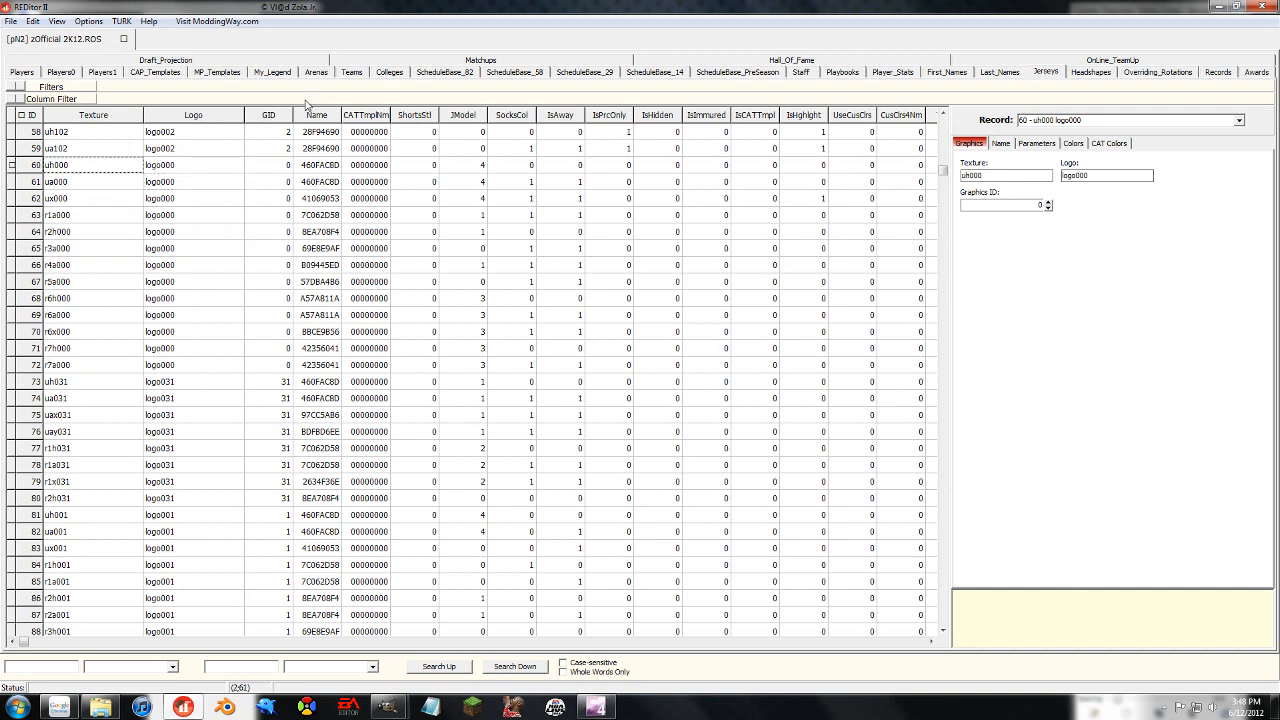
click(170, 192)
click(90, 164)
click(98, 179)
click(75, 168)
click(200, 165)
click(94, 166)
click(243, 177)
click(263, 166)
click(60, 170)
click(307, 164)
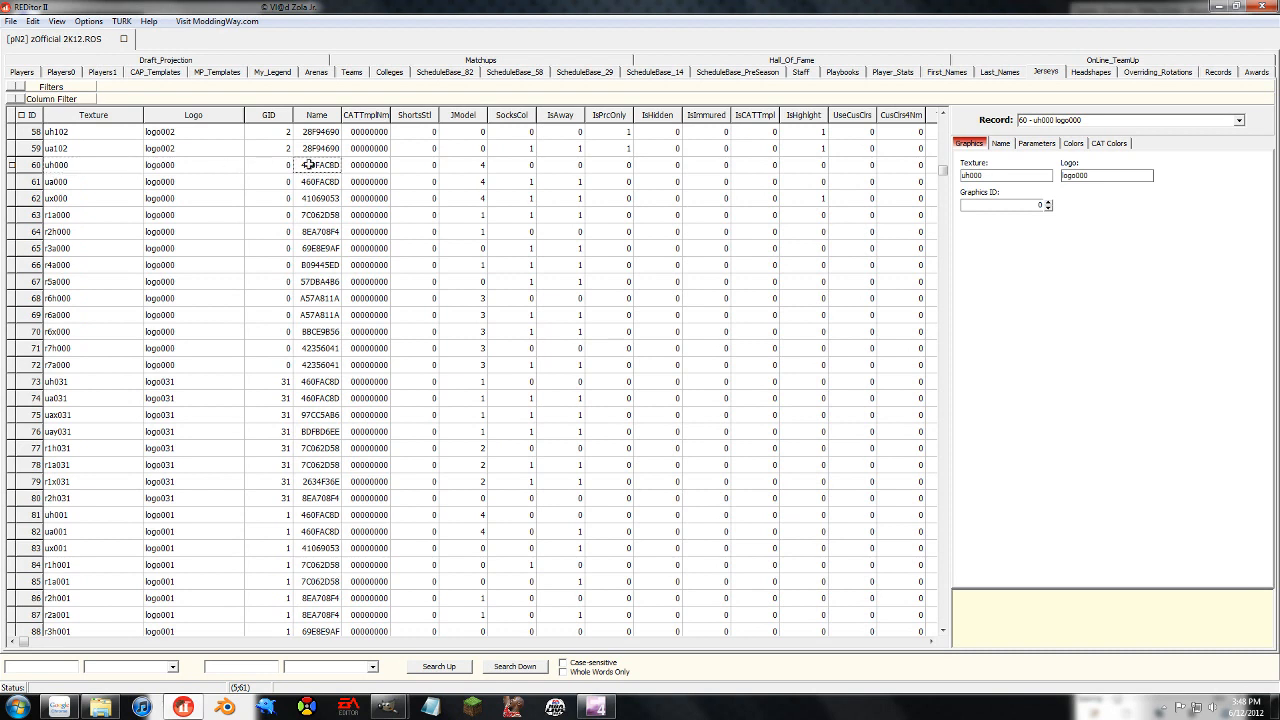
Examine the Name options offered for the 76ers' home jersey record uh000
click(1003, 145)
click(1146, 177)
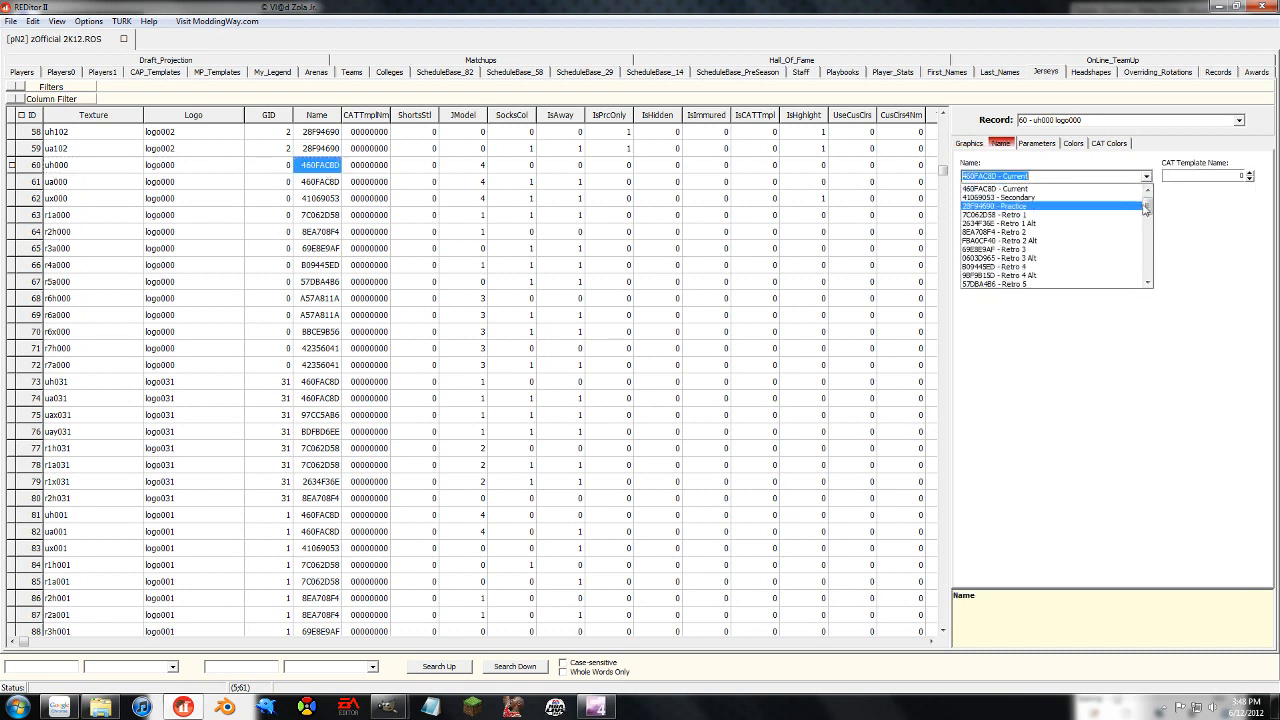
mouse_move(1148, 210)
mouse_down()
mouse_move(1149, 280)
mouse_move(1152, 200)
mouse_up()
click(1197, 240)
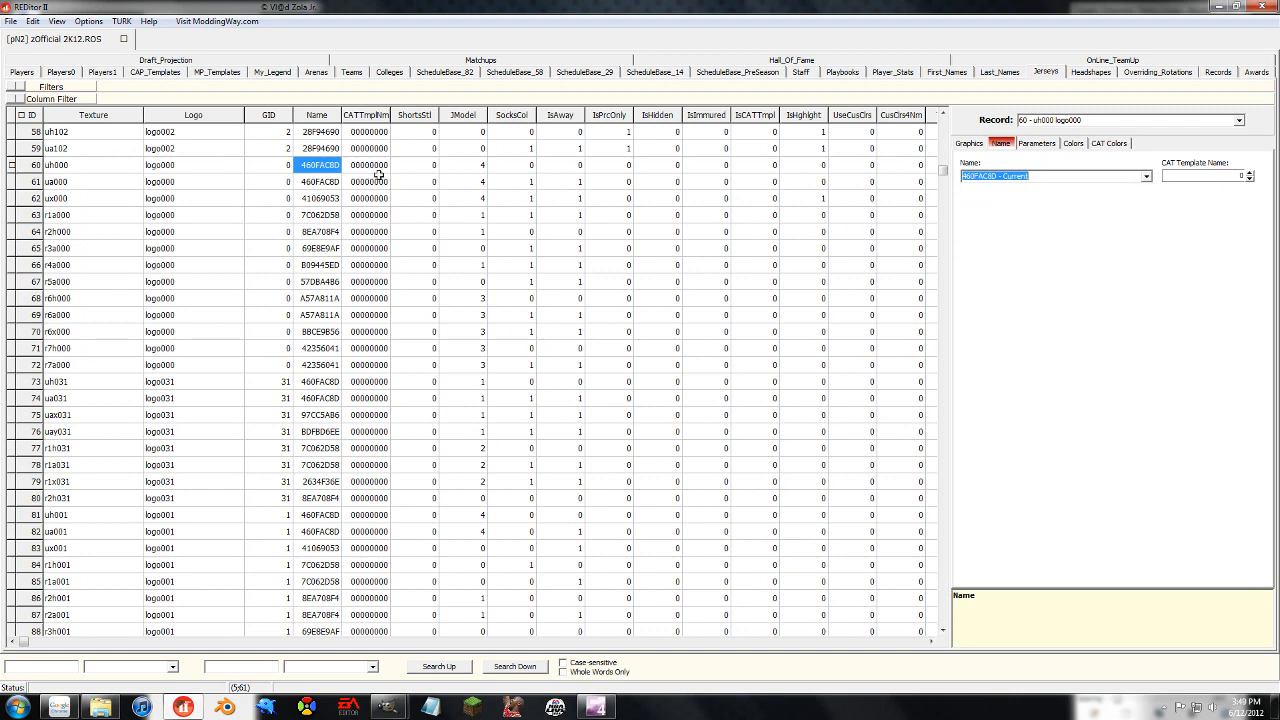
Examine the uh000 record's CATTmplNm, ShortsStl, JModel and remaining parameter fields up to the team colours
click(376, 178)
click(377, 170)
click(420, 170)
click(474, 167)
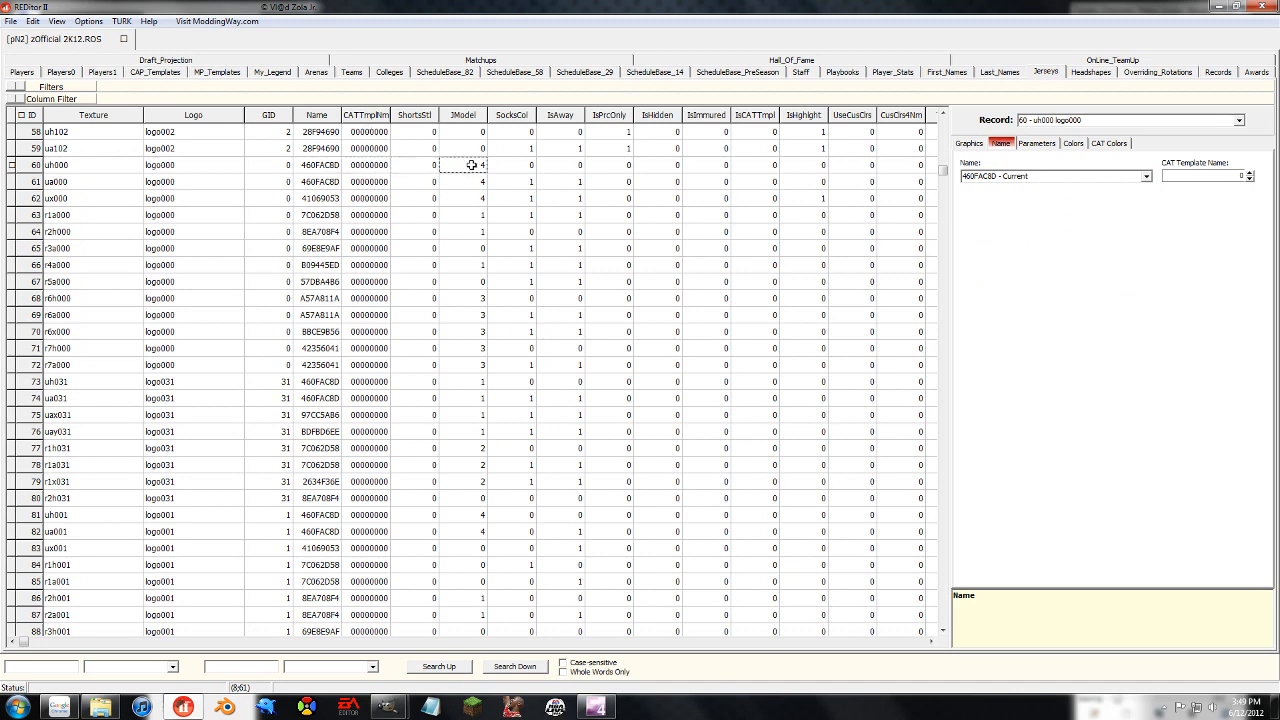
drag(498, 164, 323, 163)
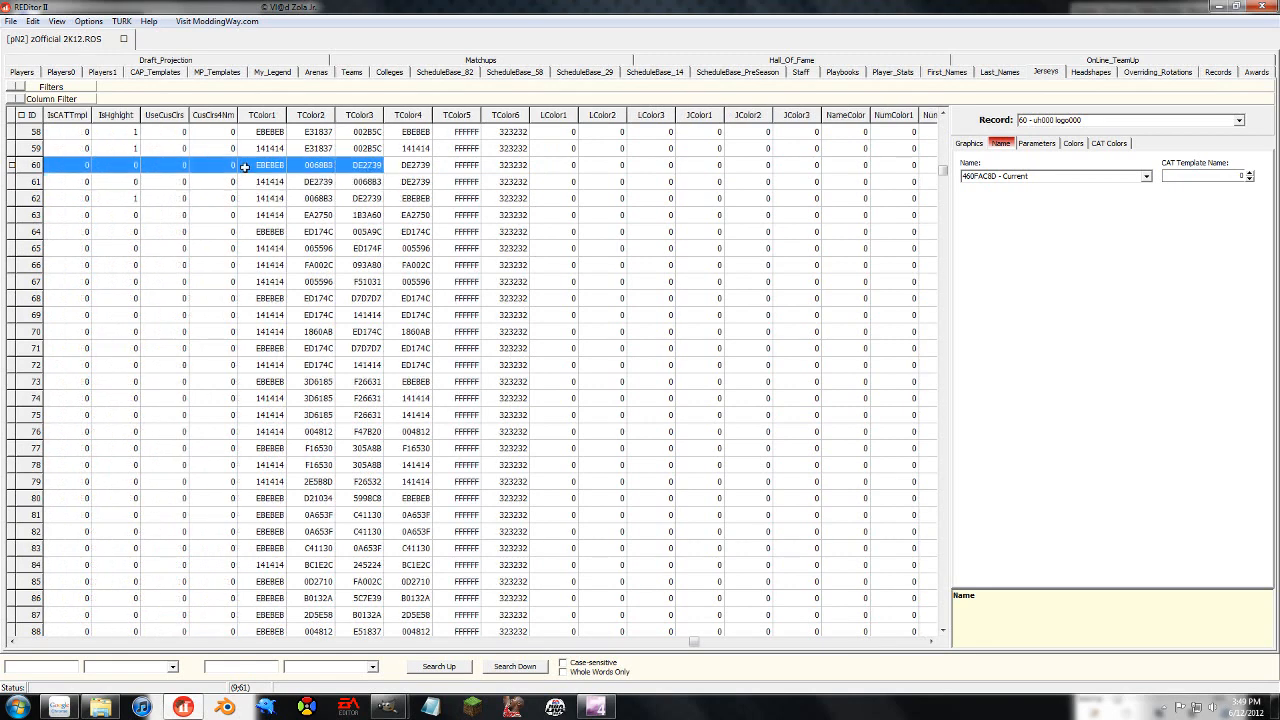
Show the uh000 record's team colour swatches and examine its TColor1 to TColor4 values
click(263, 168)
click(1036, 145)
click(1071, 145)
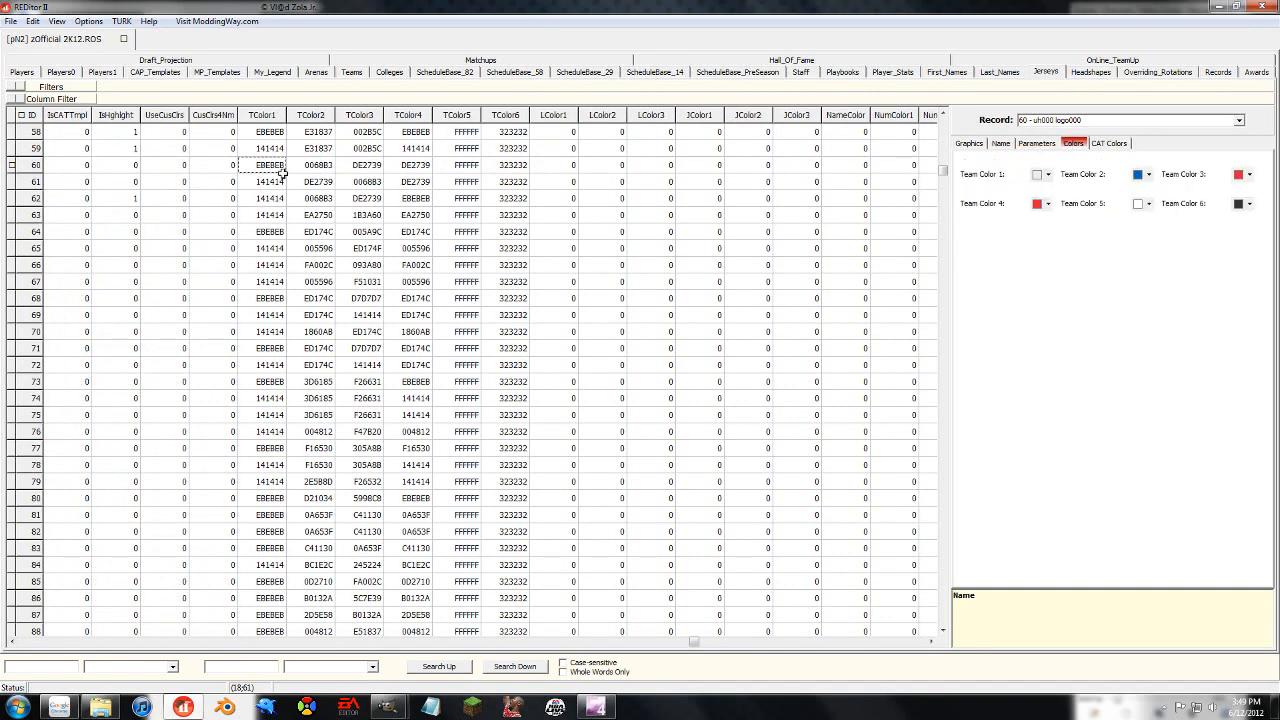
drag(316, 166, 424, 172)
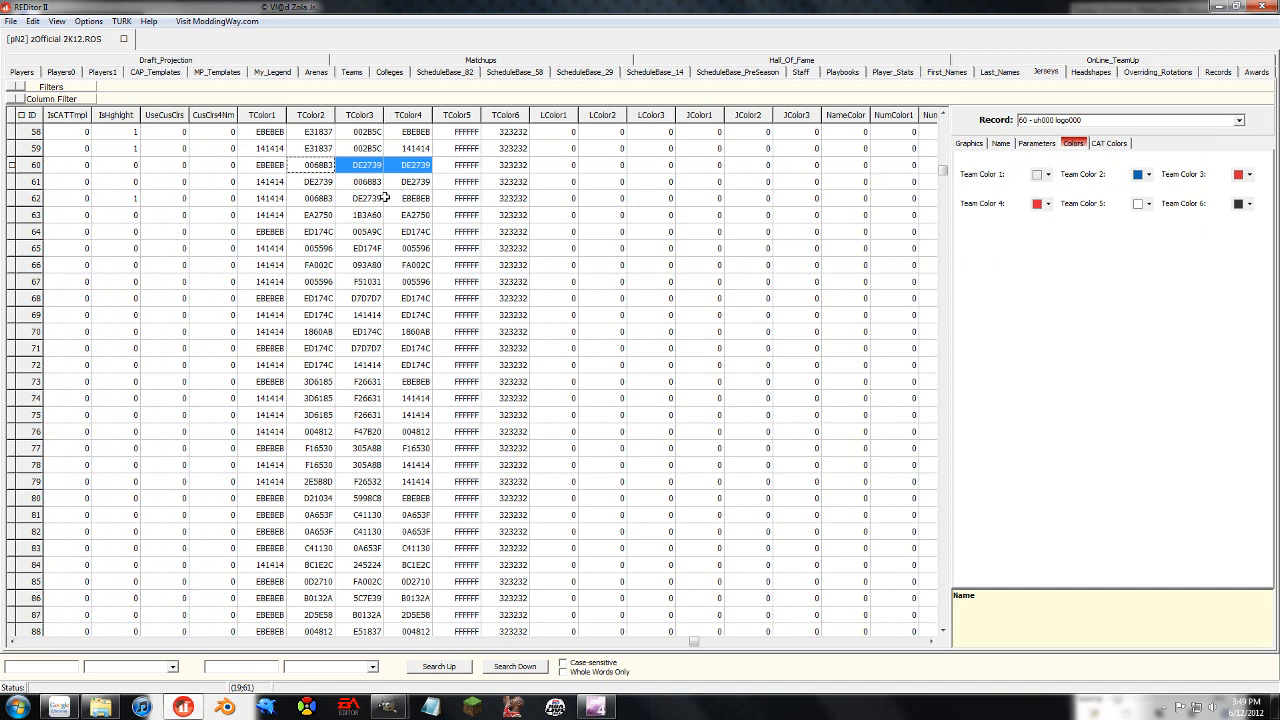
Paste the copied code 36c366 into TColor2, TColor3 and TColor4 of the uh000 jersey record
click(310, 165)
key(ctrl+v)
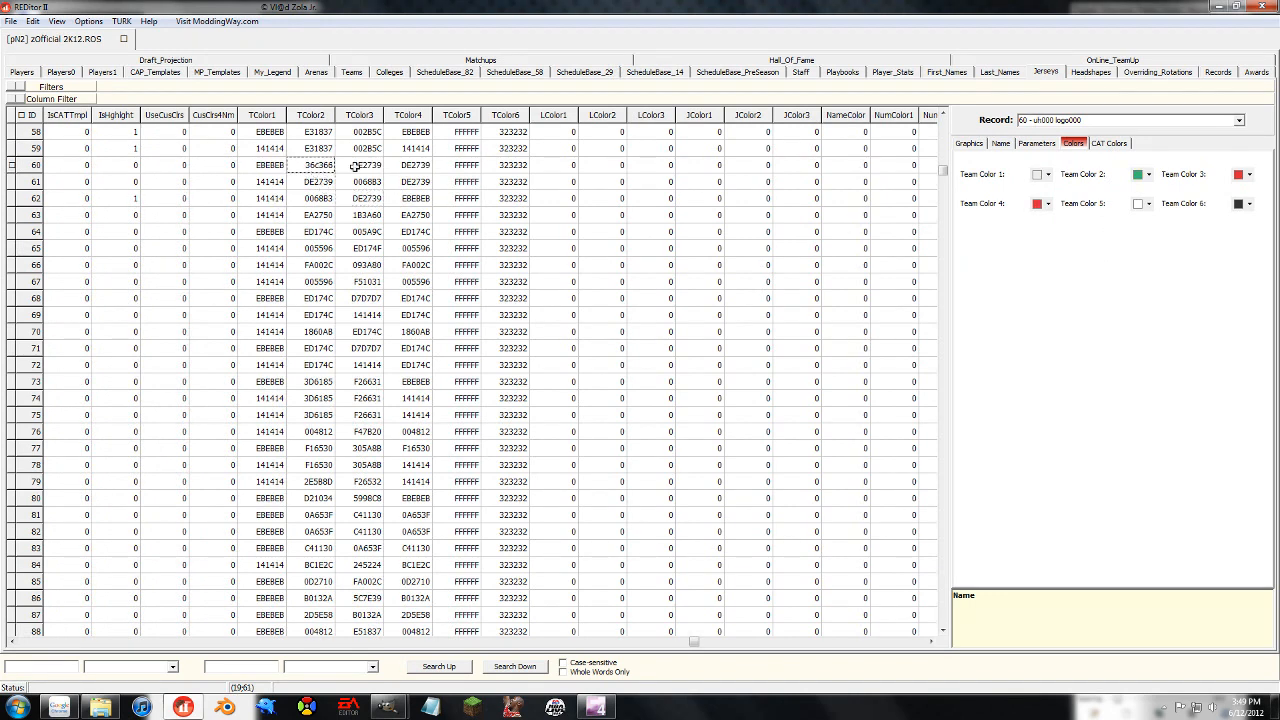
click(355, 165)
key(ctrl+v)
click(409, 165)
key(ctrl+v)
key(Down)
click(391, 168)
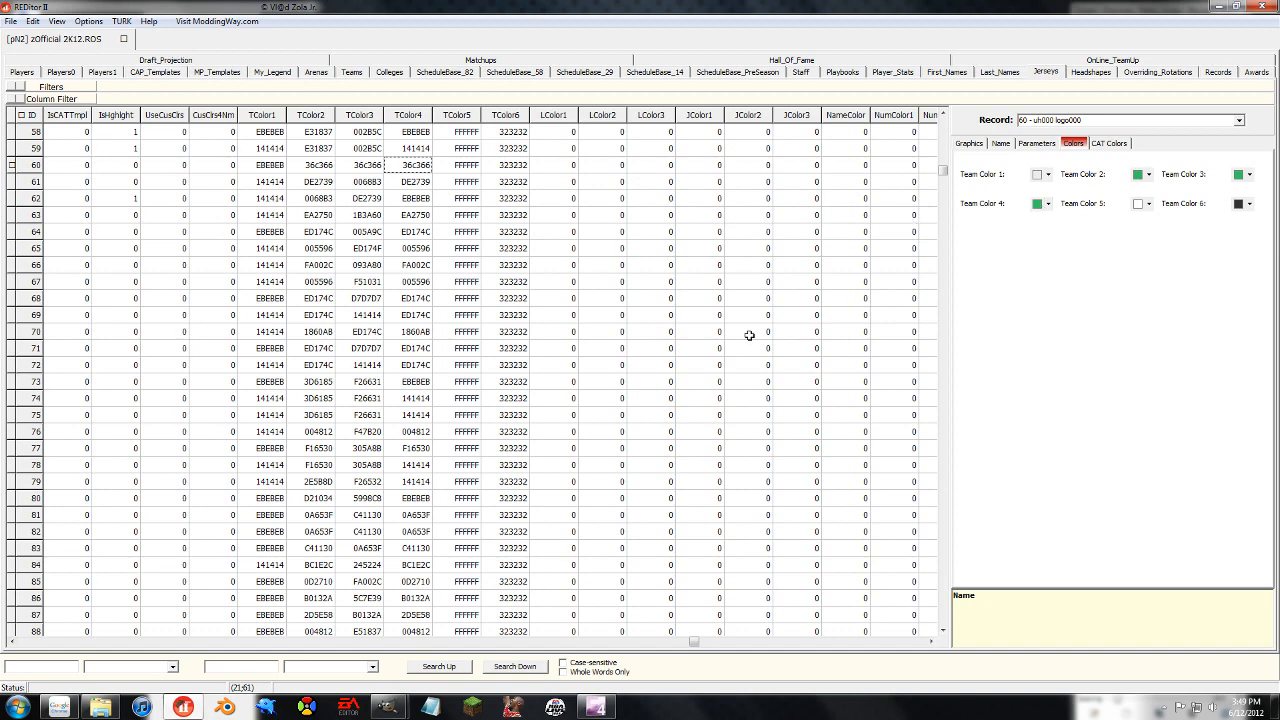
Examine the 76ers' retro jersey records r1a000 to r7a000, including the Texture, Logo, GID and Name of r7a000
click(44, 645)
click(248, 482)
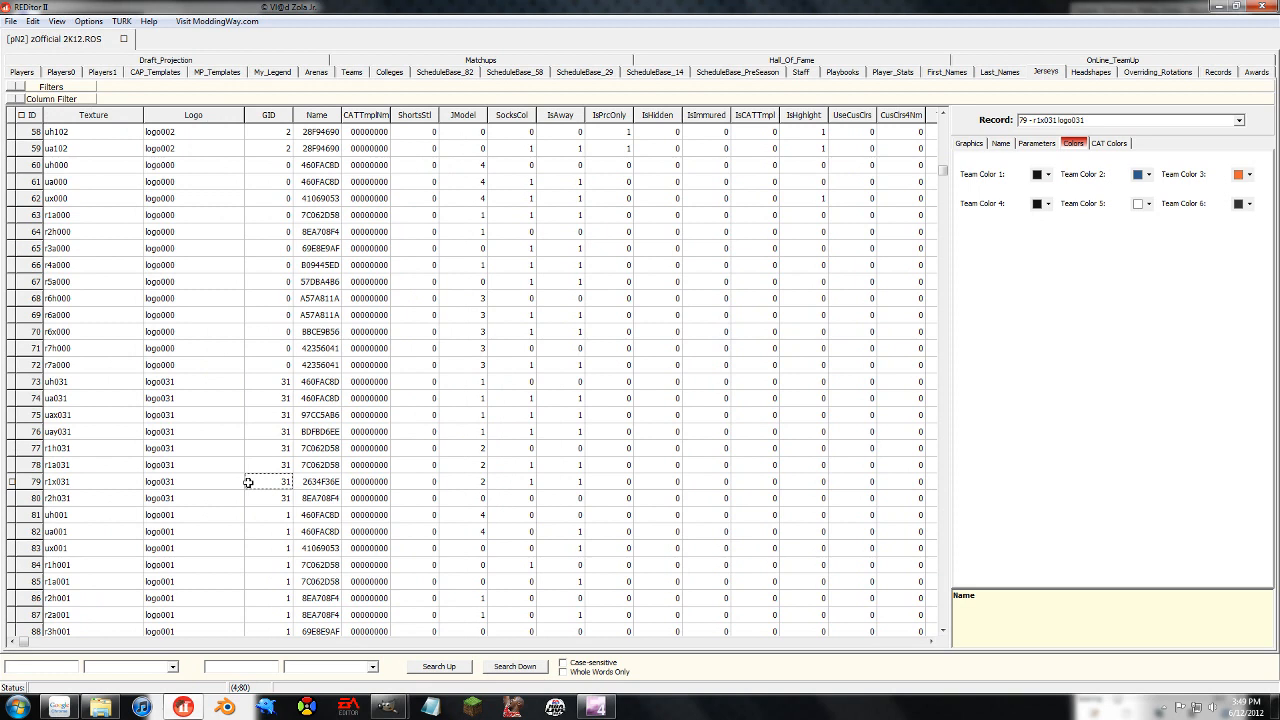
click(78, 370)
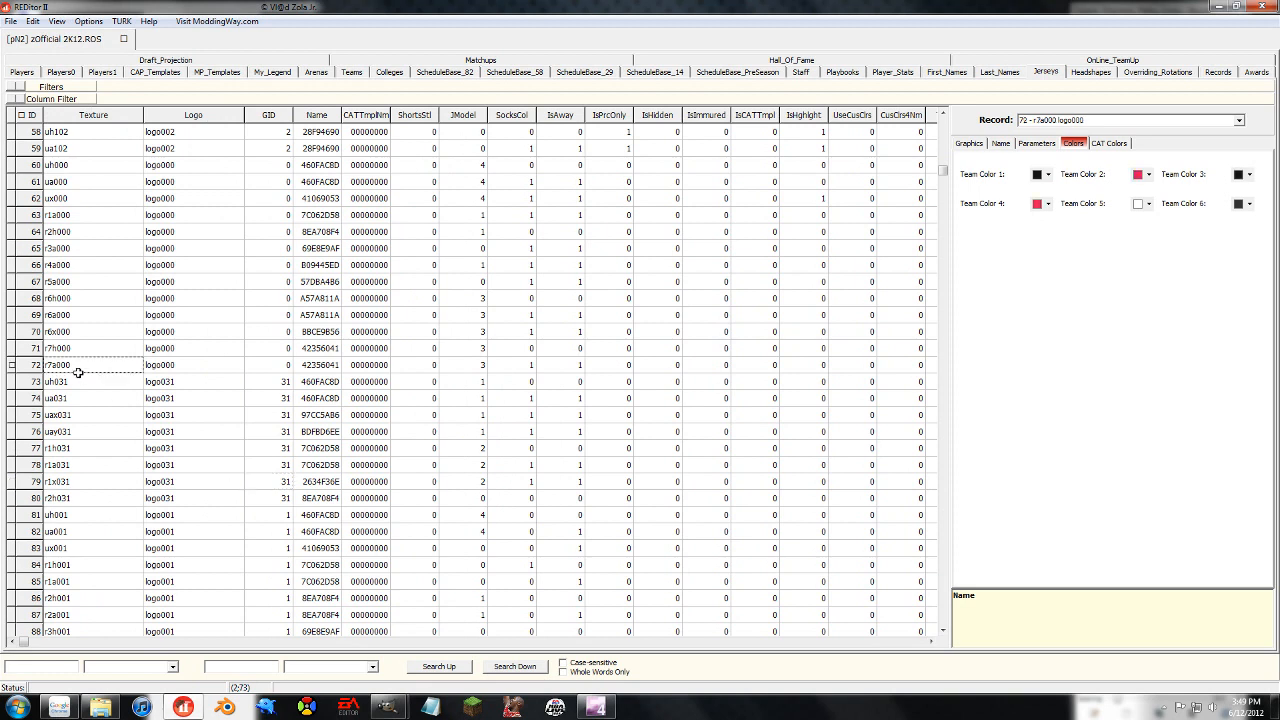
click(116, 398)
drag(89, 366, 322, 365)
click(257, 434)
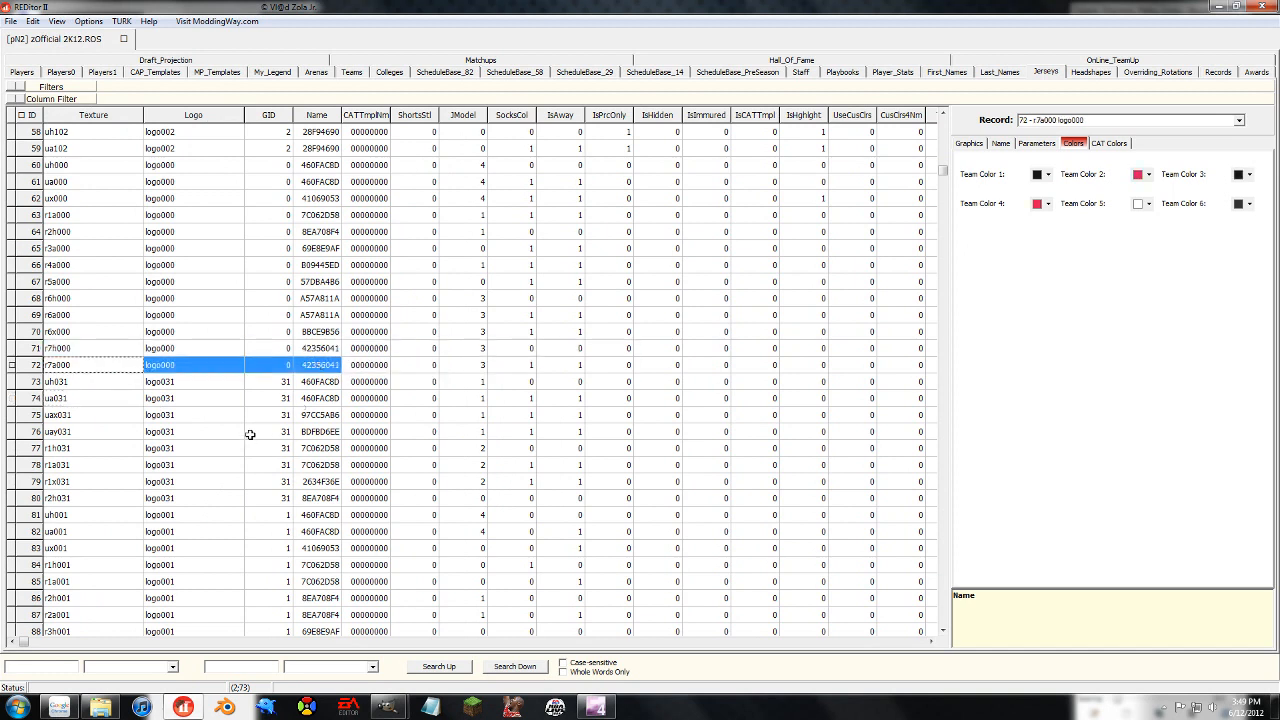
drag(75, 367, 66, 215)
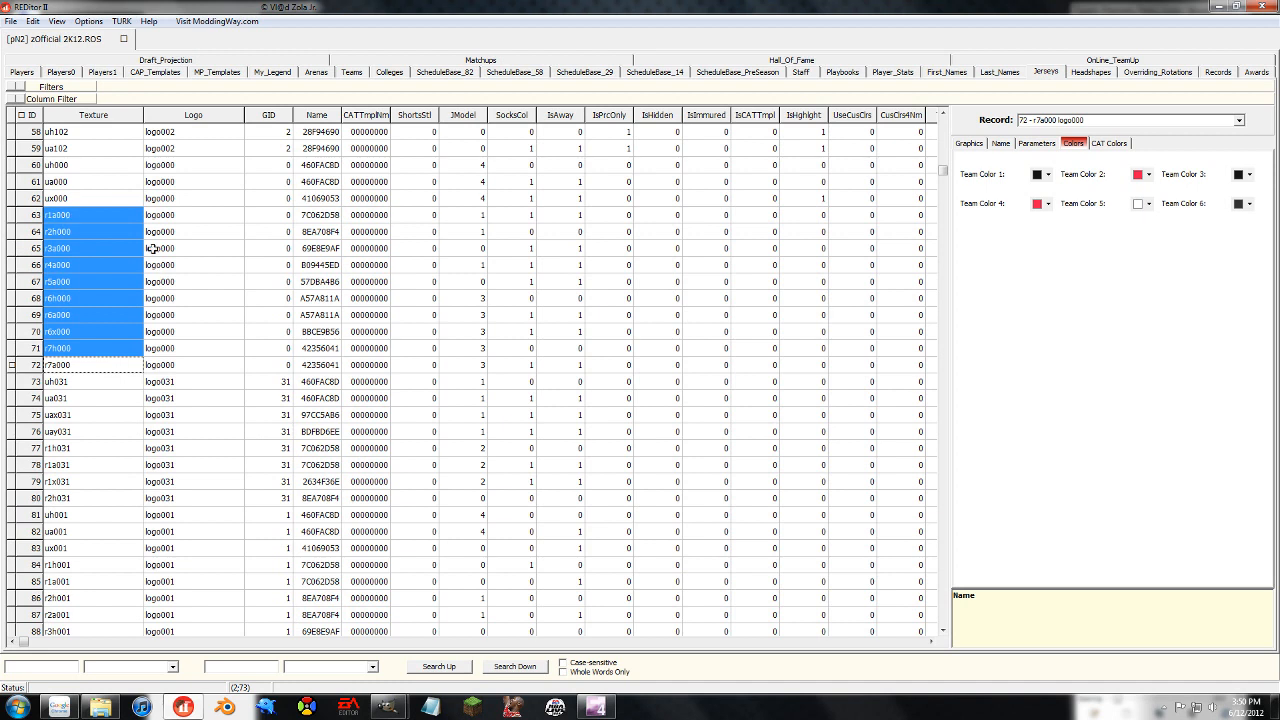
click(214, 350)
drag(79, 367, 163, 368)
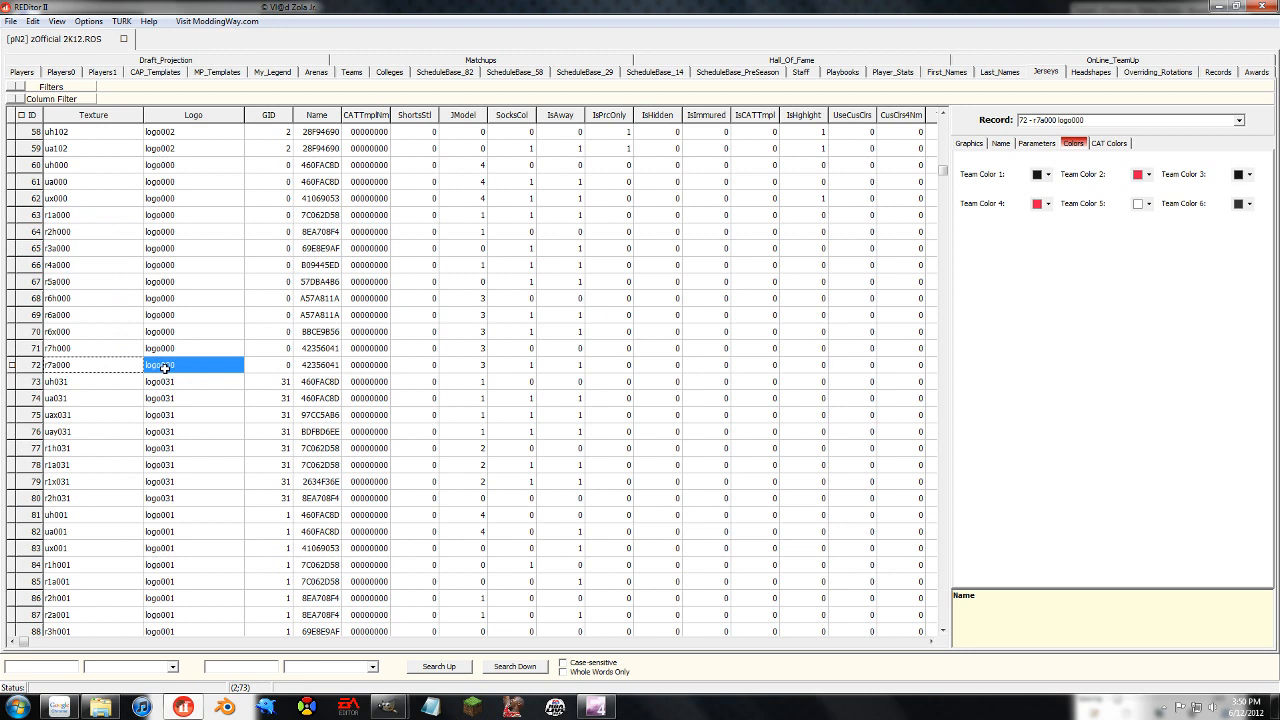
Set the Texture of jersey record 72 (r7a000) to uxa005
click(93, 430)
click(63, 368)
click(63, 368)
text(cu)
key(BackSpace)
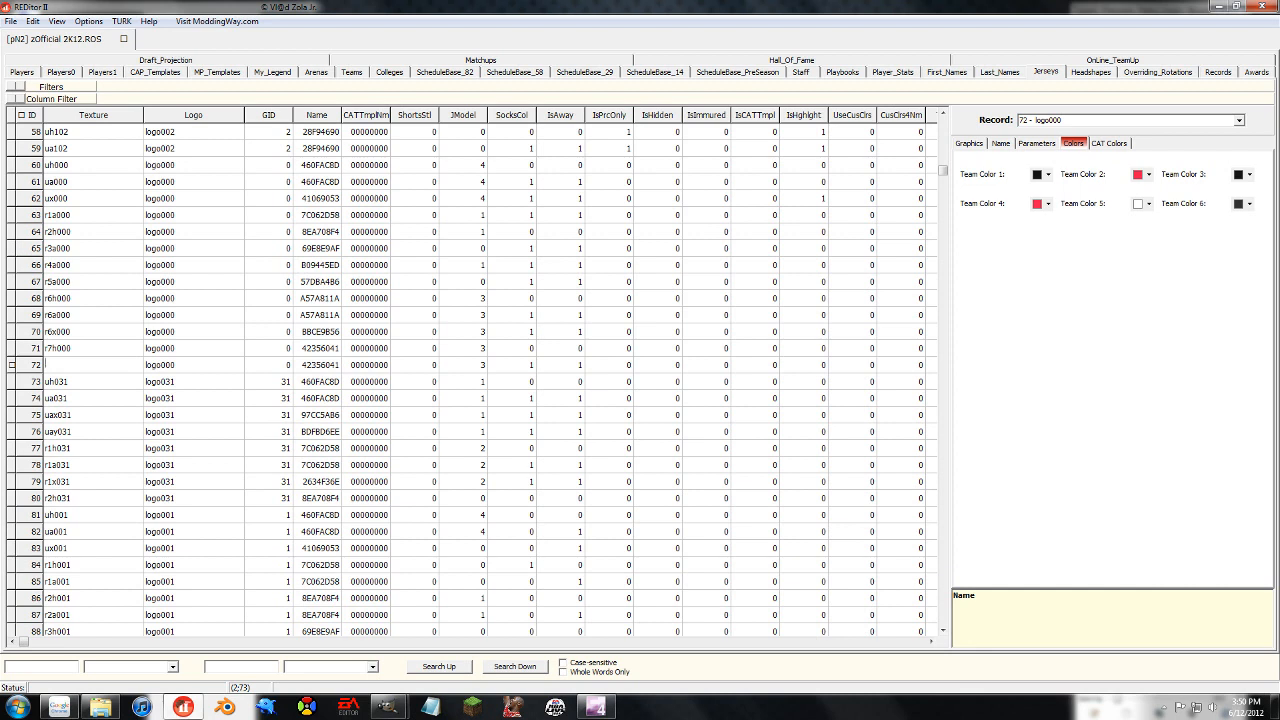
text(uxa000)
key(Return)
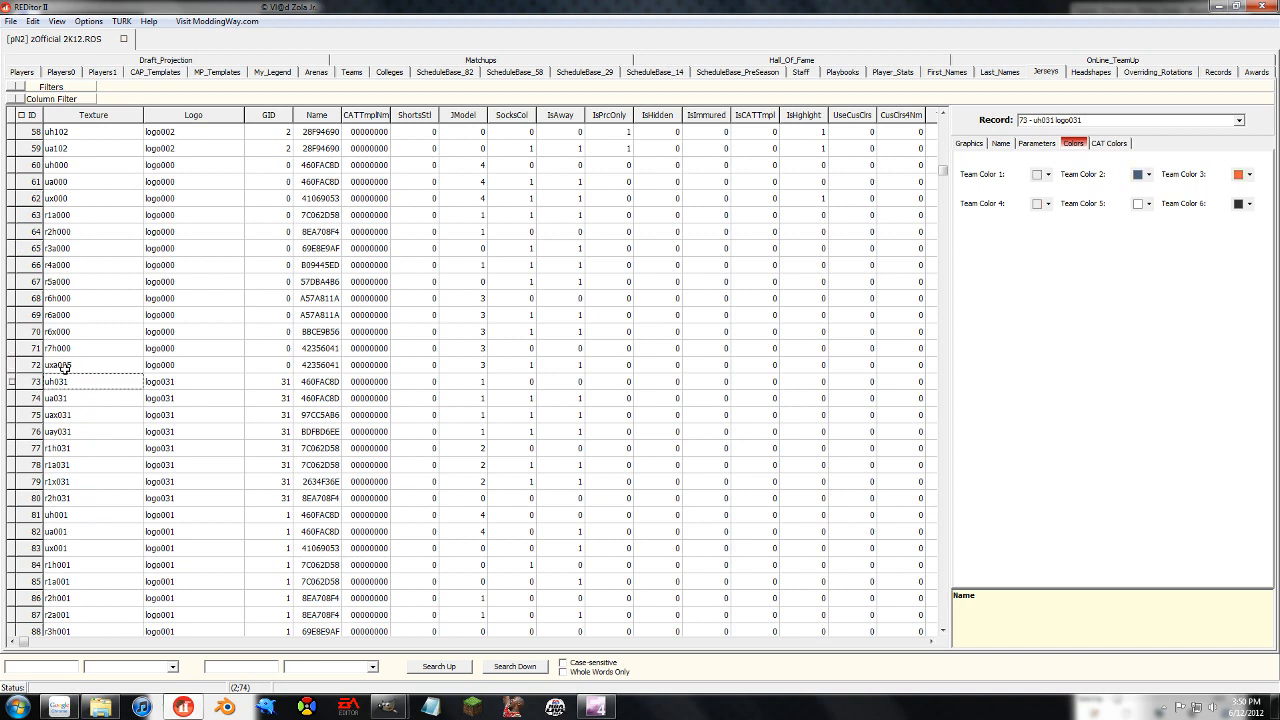
Set the Texture of jersey record 72 to goldcelts and its GID to 5
click(63, 366)
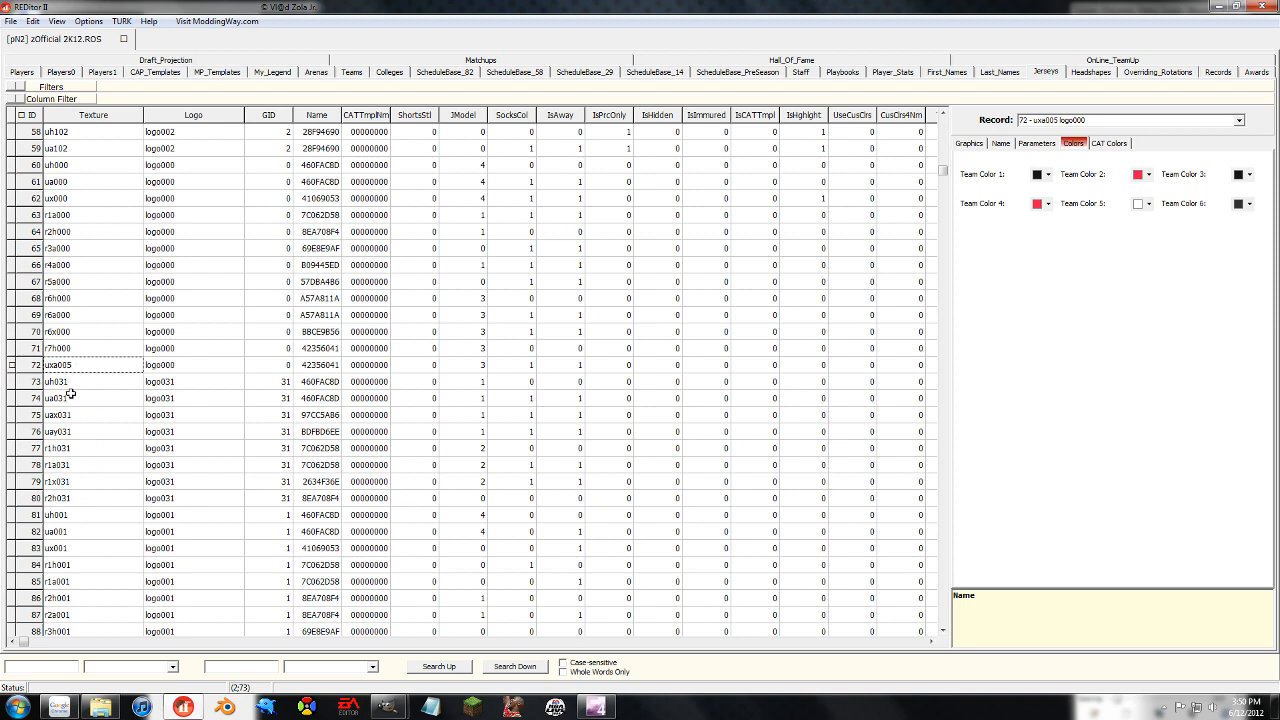
text(goldcelts)
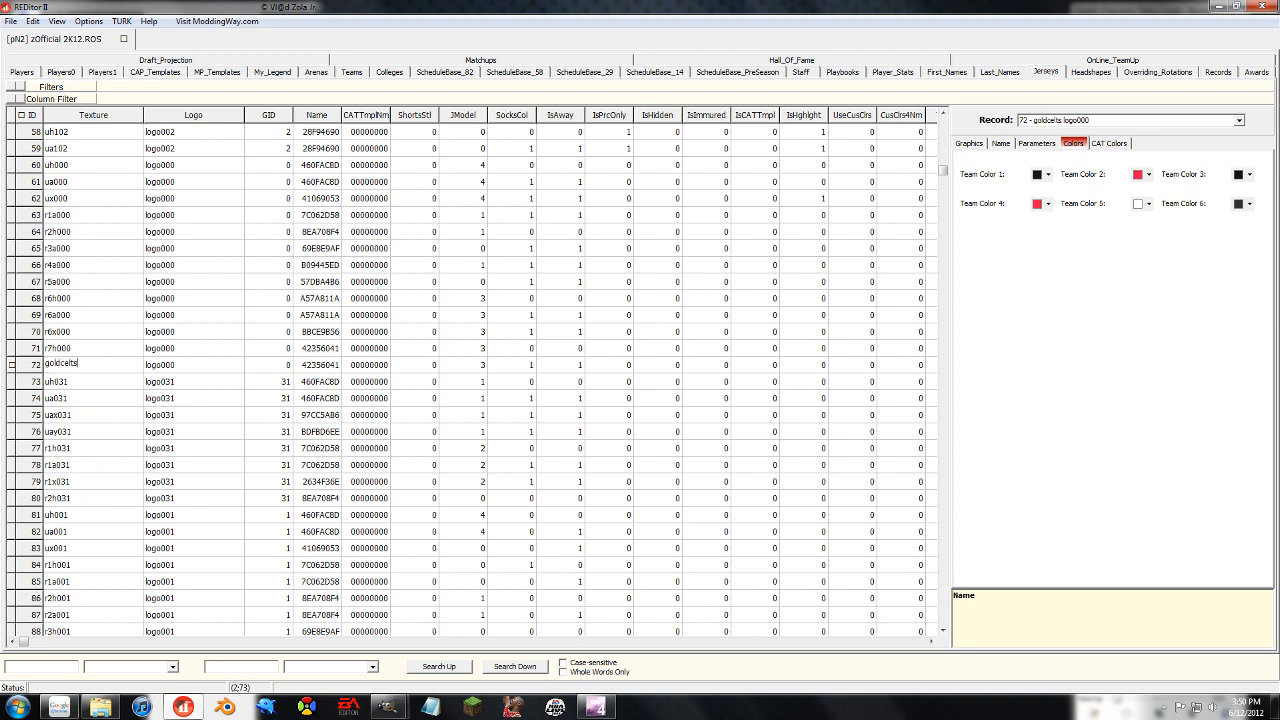
key(Return)
key(Up)
click(172, 365)
click(280, 366)
text(5)
Look up the Boston Celtics' team ID in the Notepad file _IDs AND STUFF.txt and close the file
click(186, 365)
right_click(388, 707)
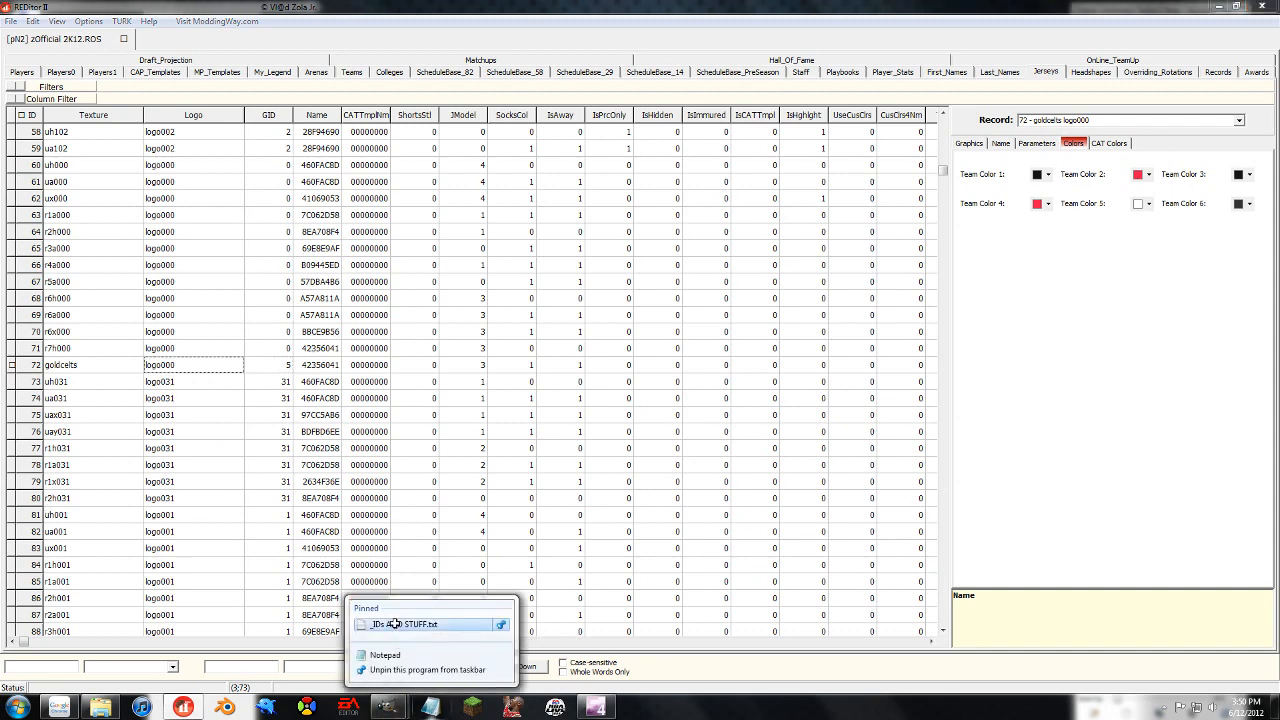
click(394, 624)
drag(307, 181, 515, 194)
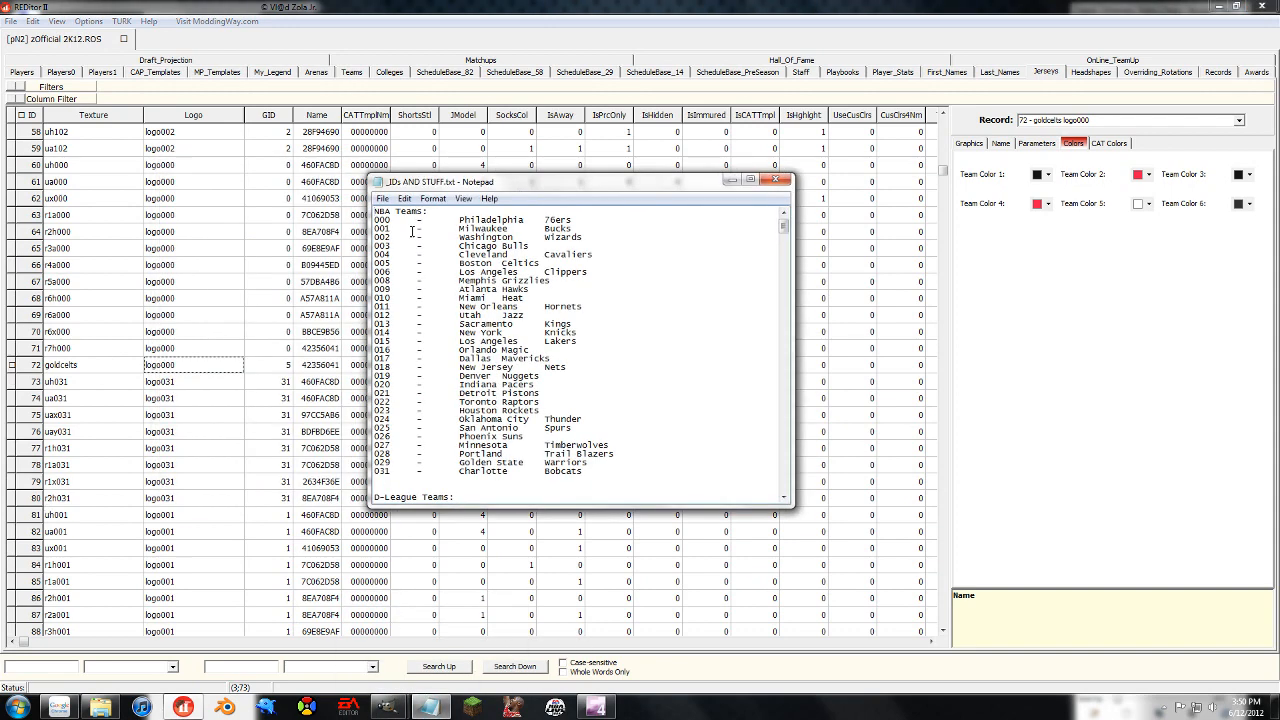
drag(378, 262, 557, 262)
click(775, 180)
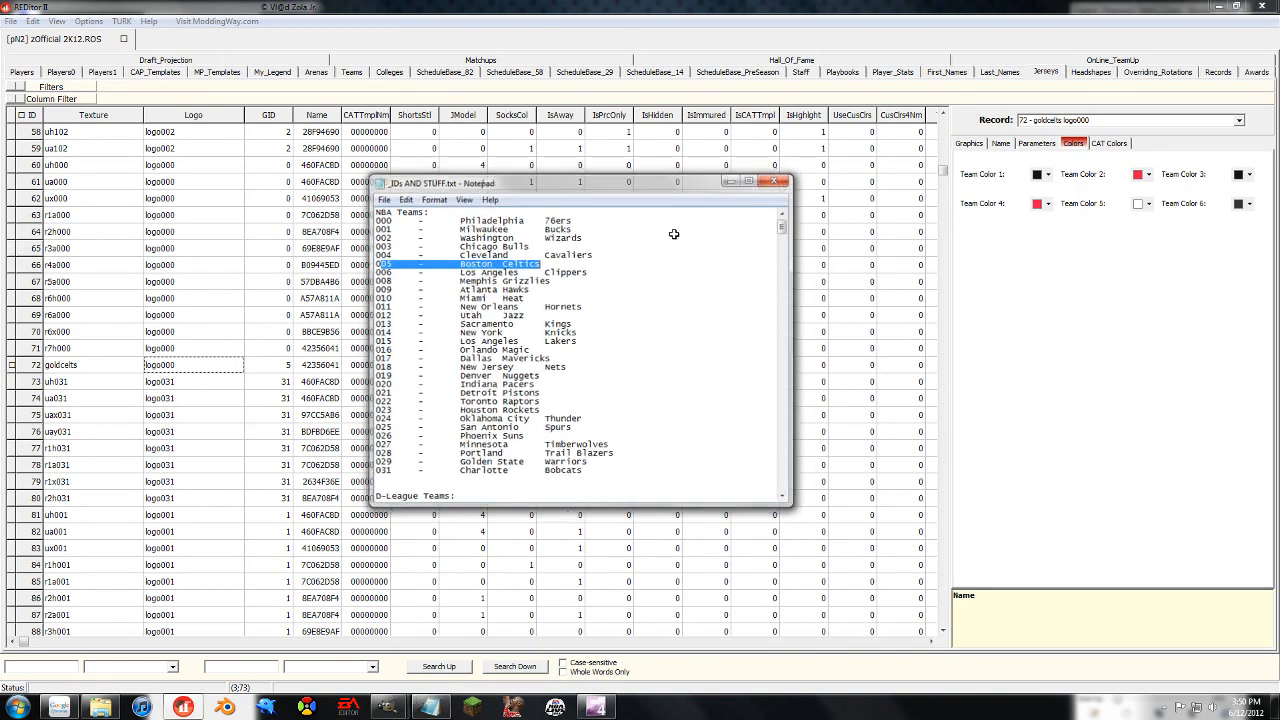
Set the Logo of the goldcelts jersey record to logo005
click(170, 366)
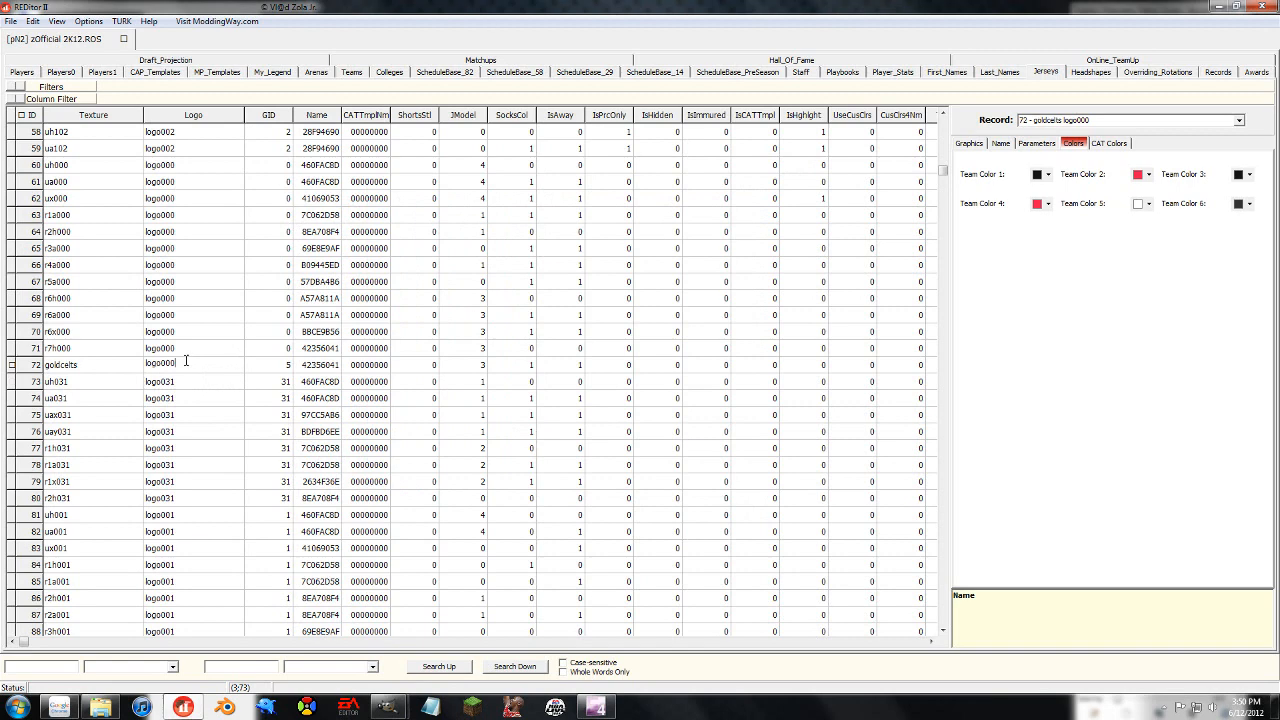
text(5)
key(Return)
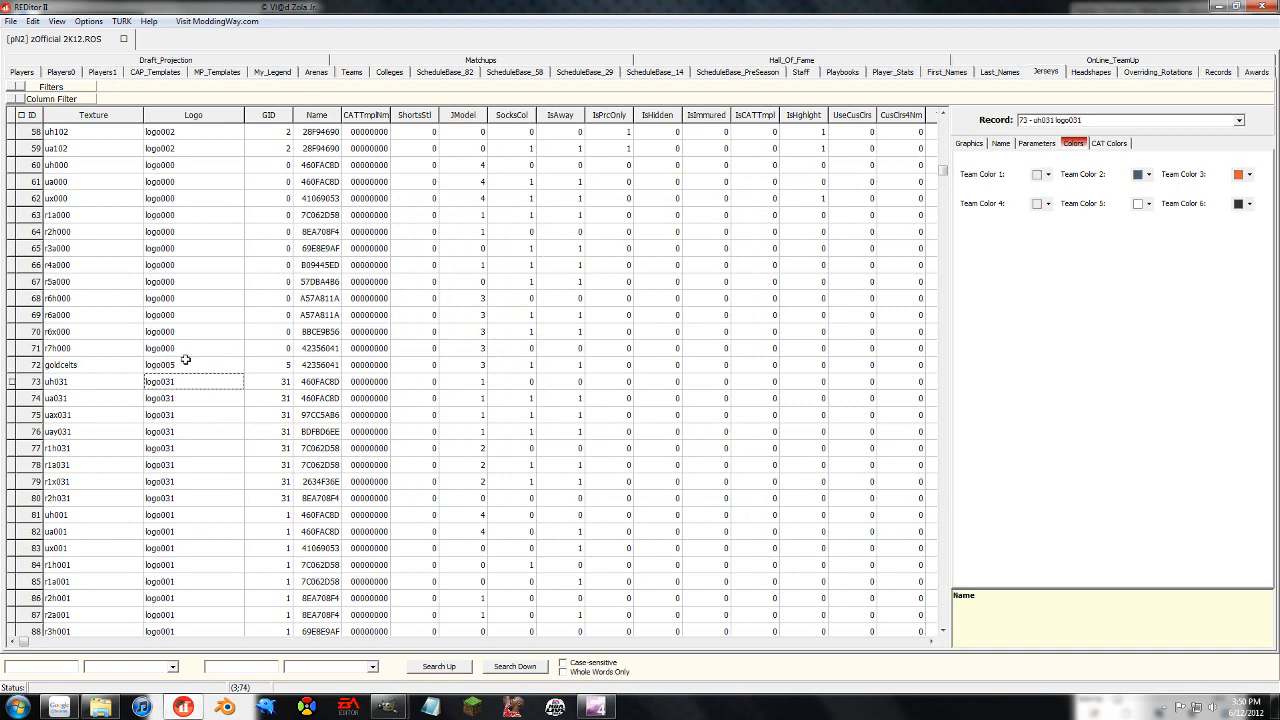
Set the Name of the goldcelts jersey record to DD7BE75B - Military Night
drag(184, 365, 320, 366)
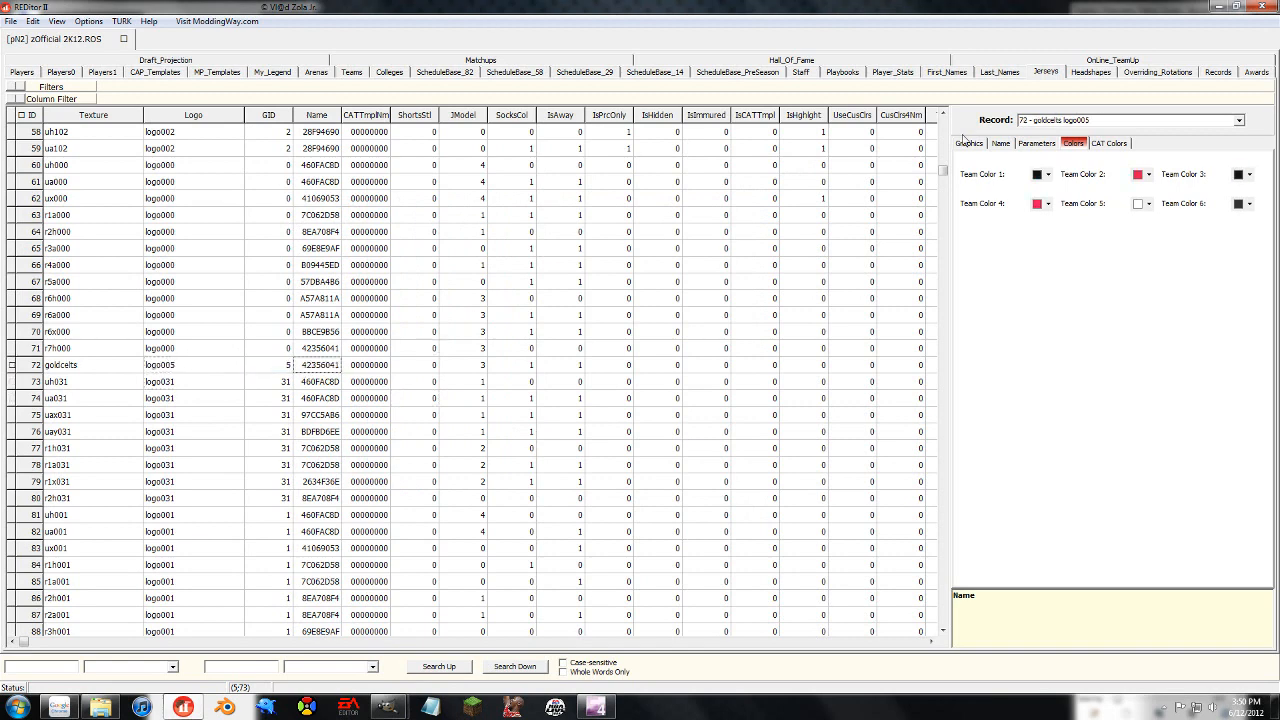
click(999, 143)
click(1146, 177)
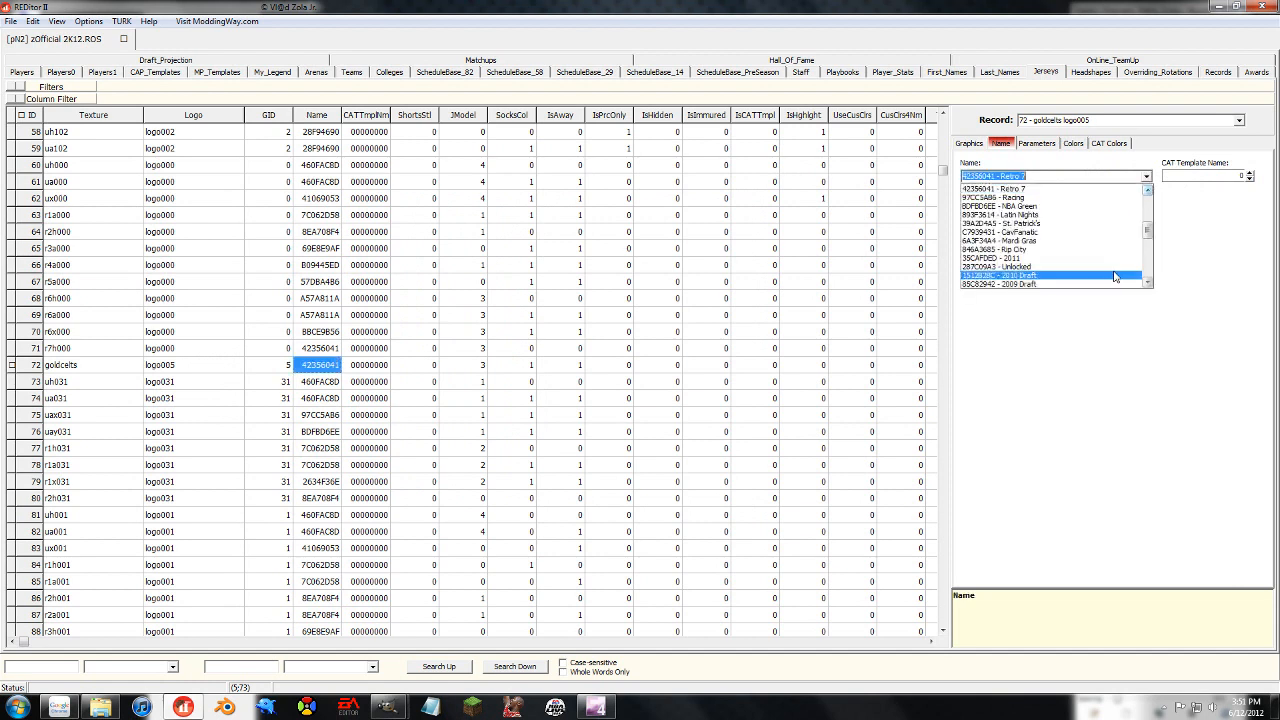
scroll(1046, 242, down, 3)
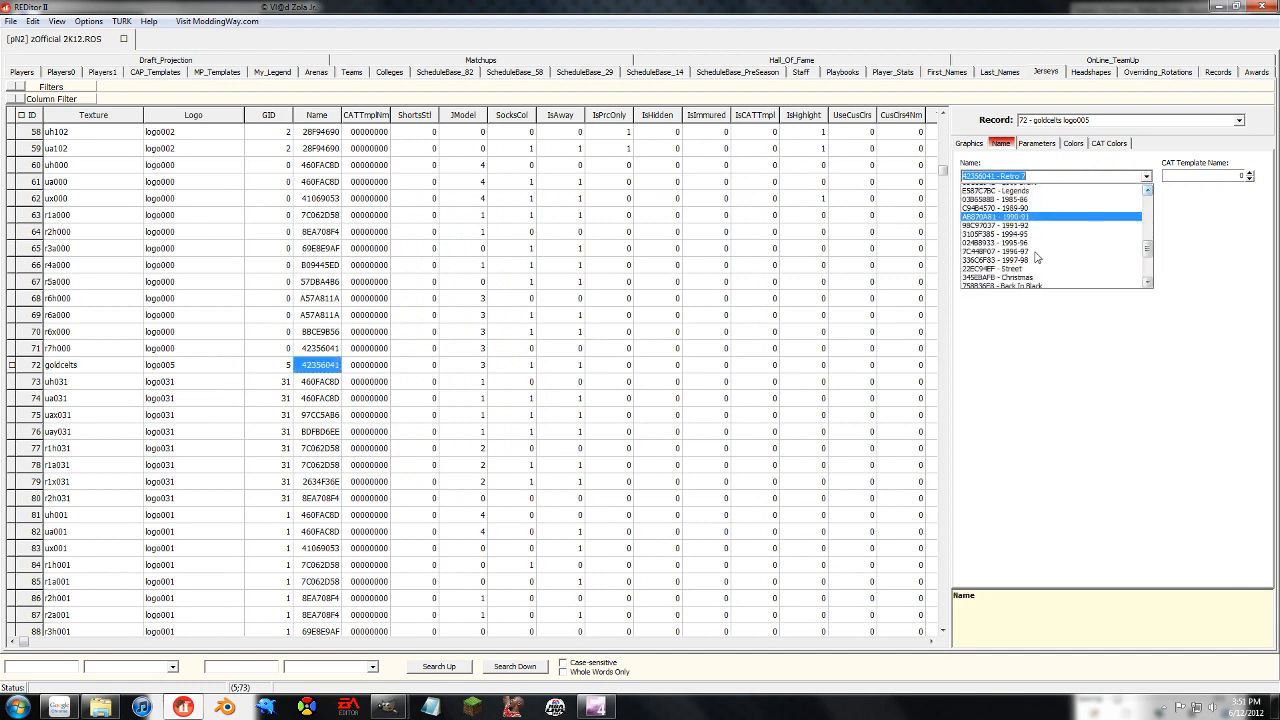
click(1036, 267)
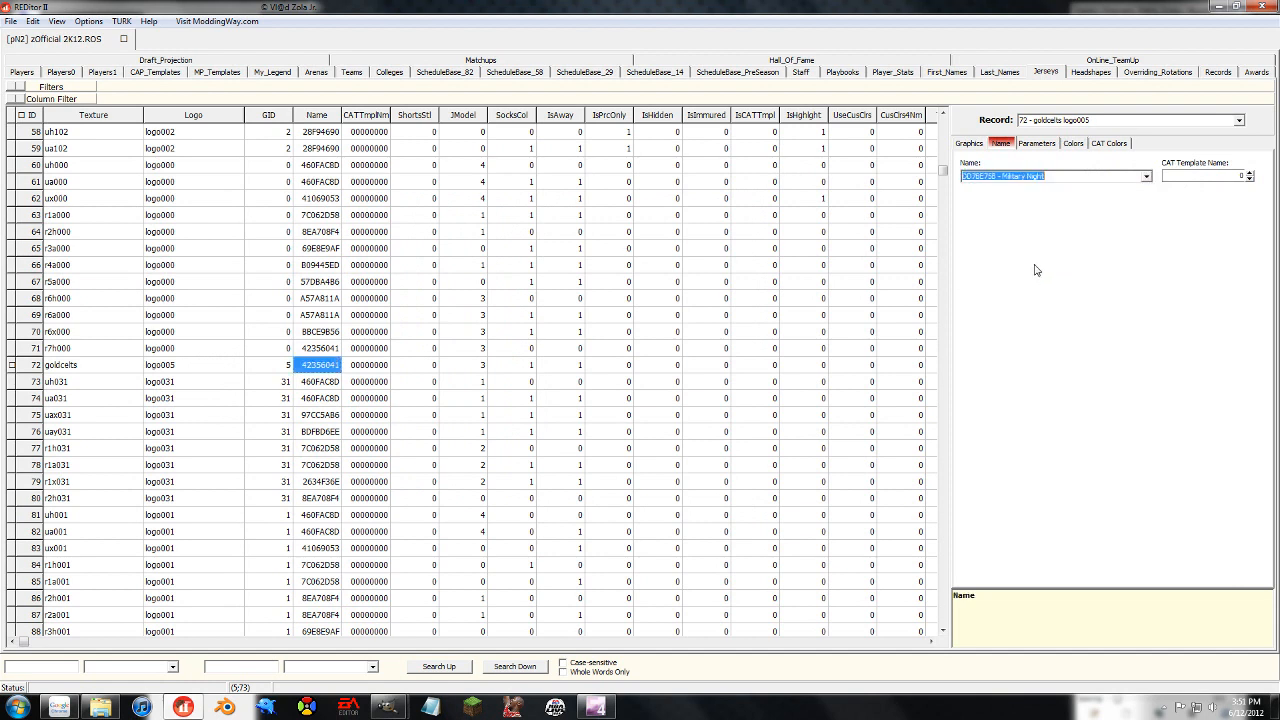
click(364, 370)
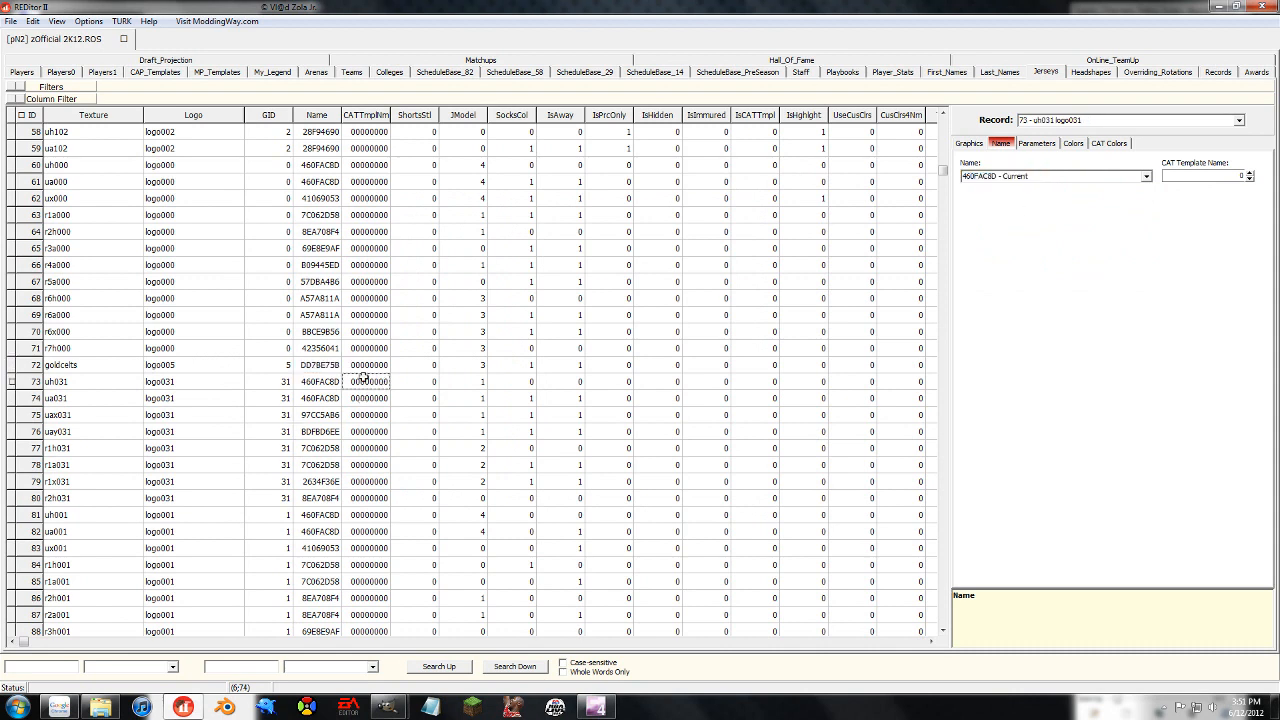
Examine the goldcelts record's ShortsStl, JModel, SocksCol, IsAway, IsPrcOnly, IsHidden and IsHighlght fields
click(401, 366)
click(454, 362)
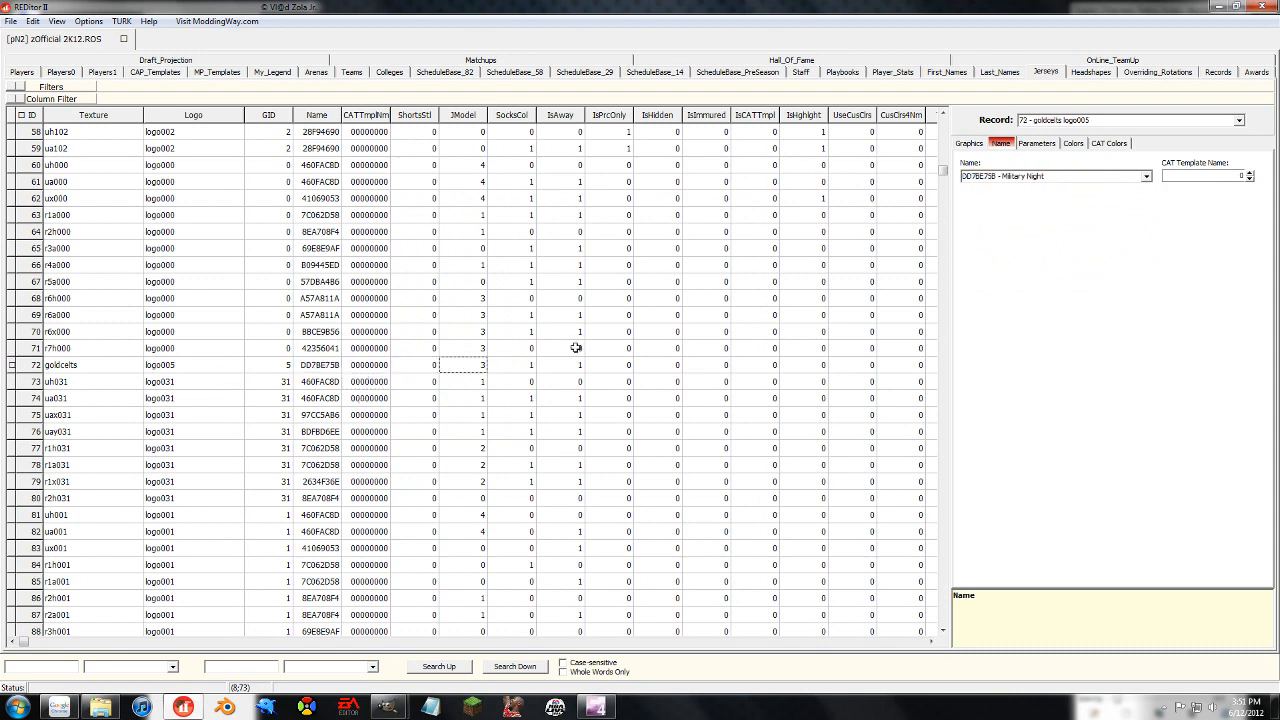
click(424, 368)
click(540, 364)
click(606, 364)
click(660, 365)
click(804, 380)
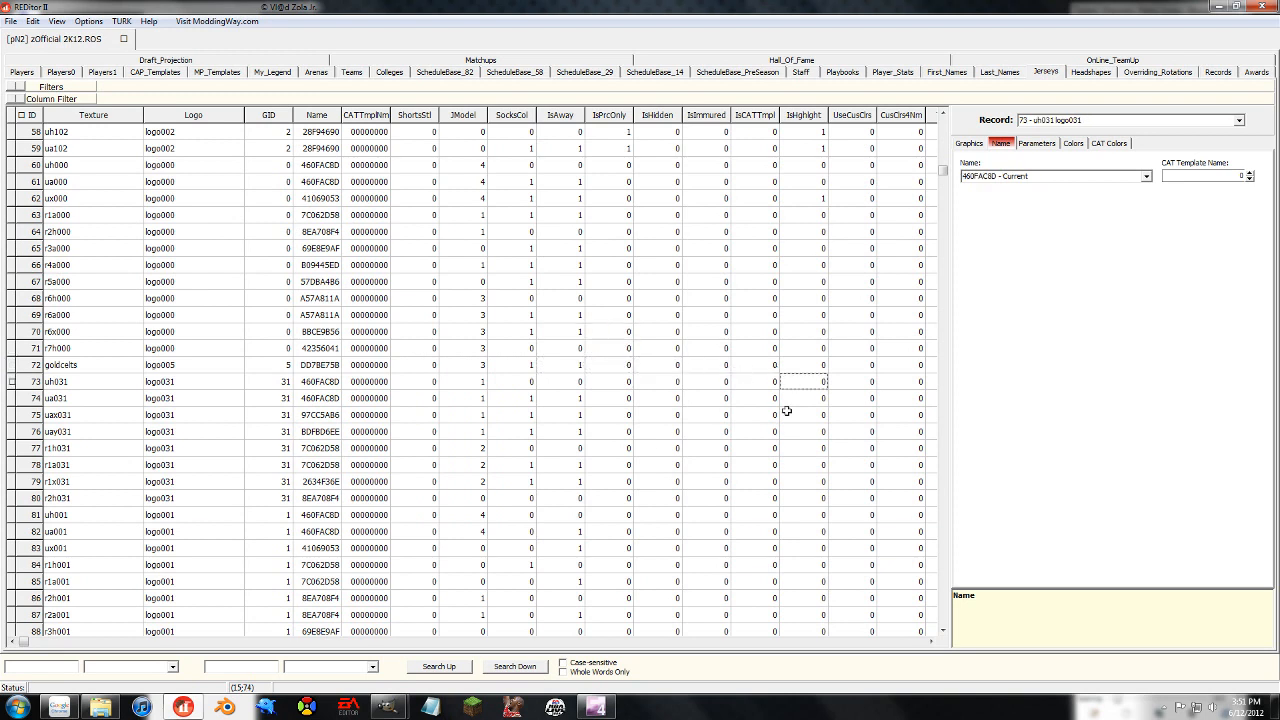
Examine the goldcelts record's TColor1 to TColor6 values and return to the first columns of the Jerseys table
click(46, 370)
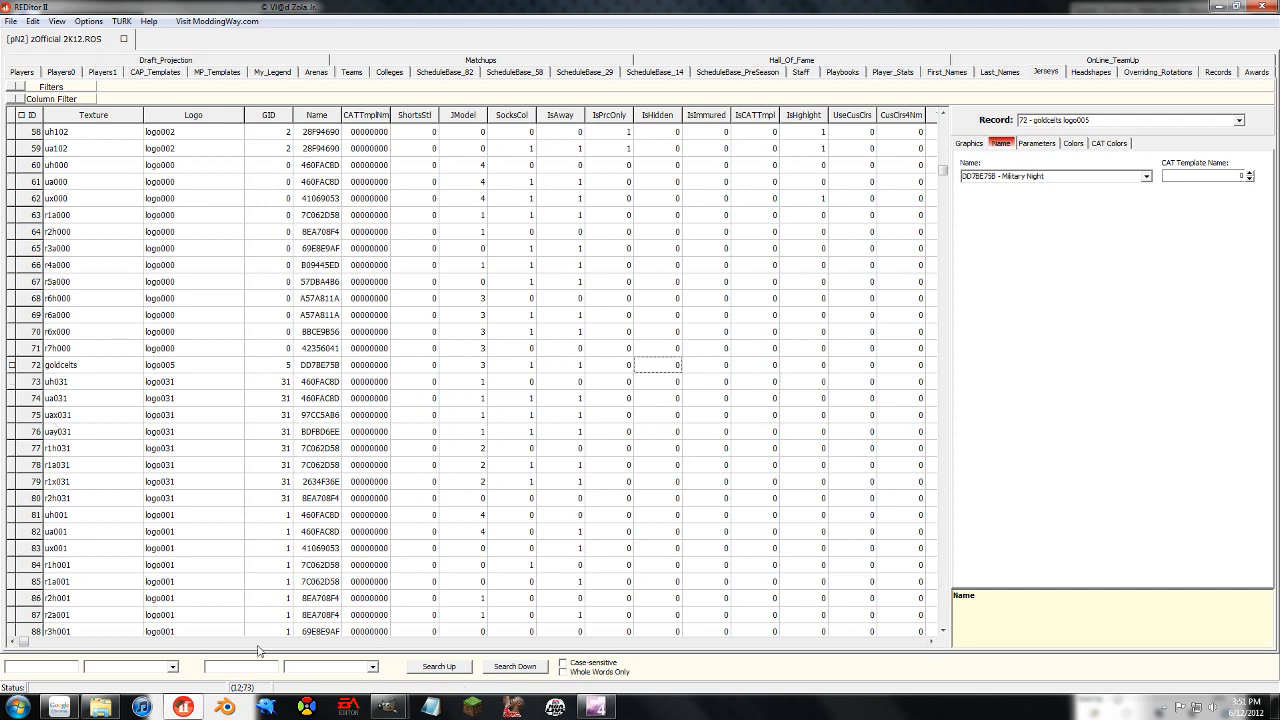
click(257, 645)
drag(115, 366, 370, 368)
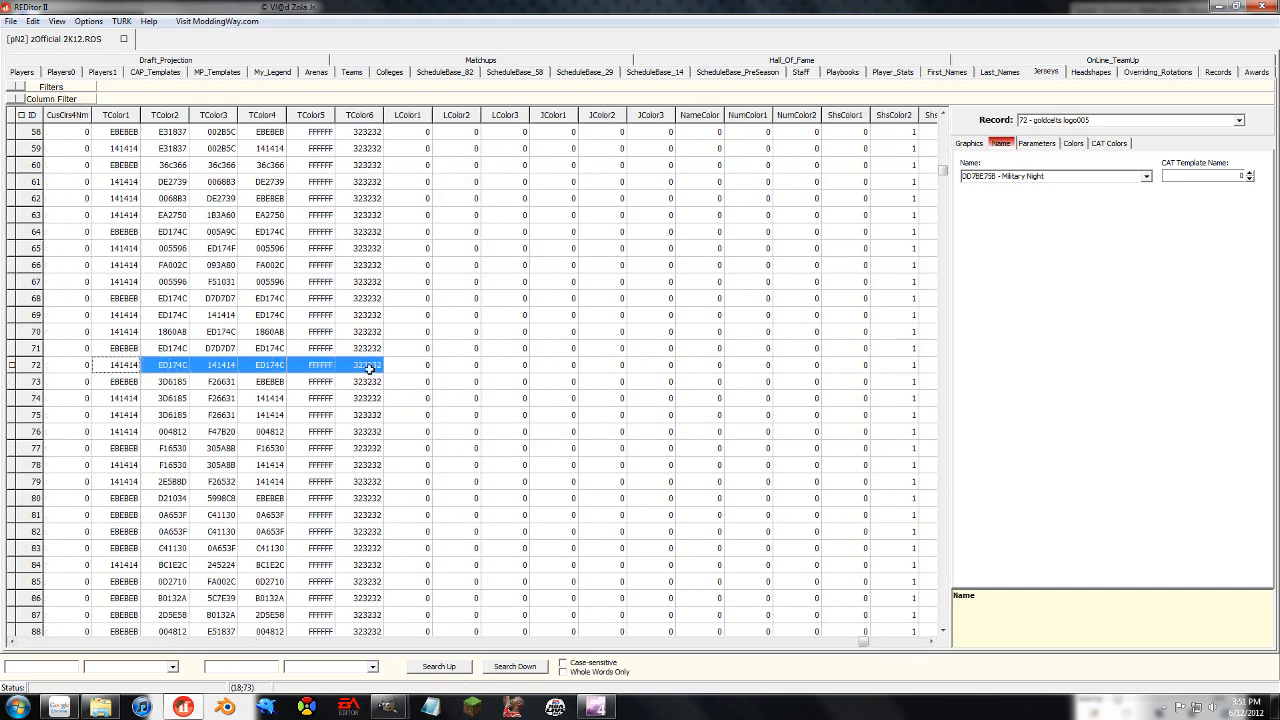
click(32, 645)
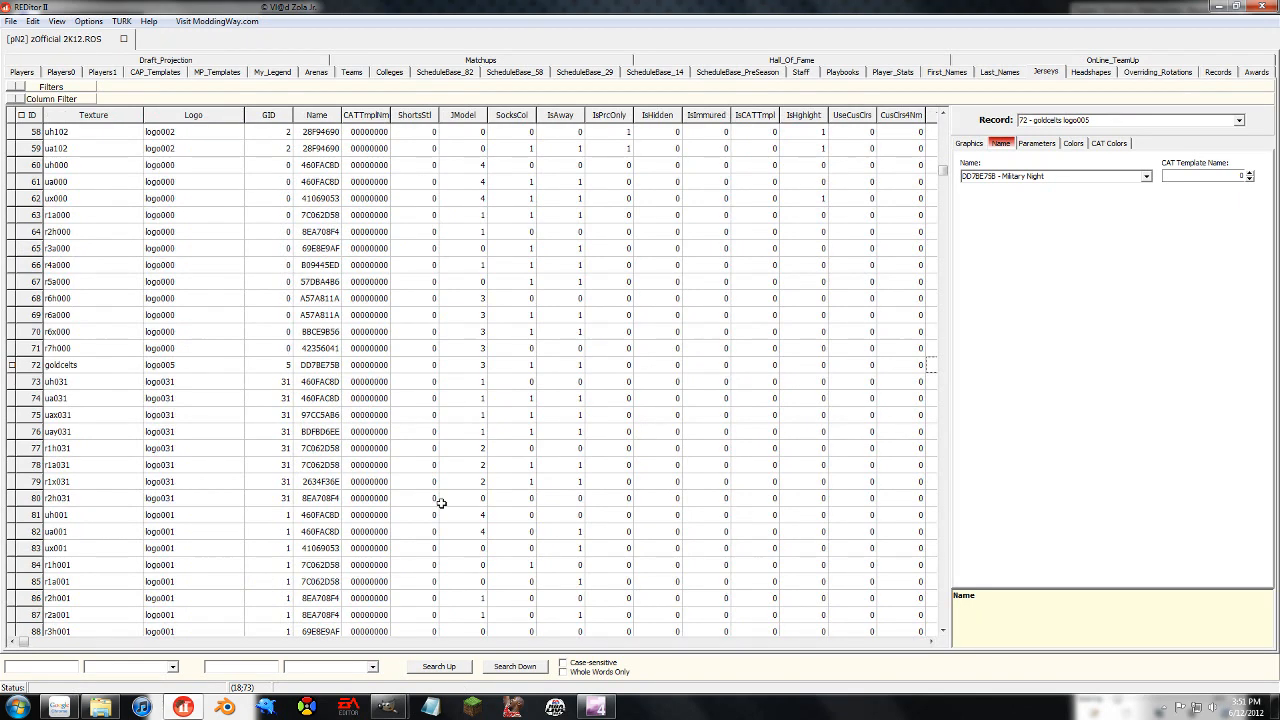
Examine the last Jerseys records, from r1h018 (611) to ux027 (625), and the blank record 609 above them
drag(943, 173, 950, 642)
click(60, 384)
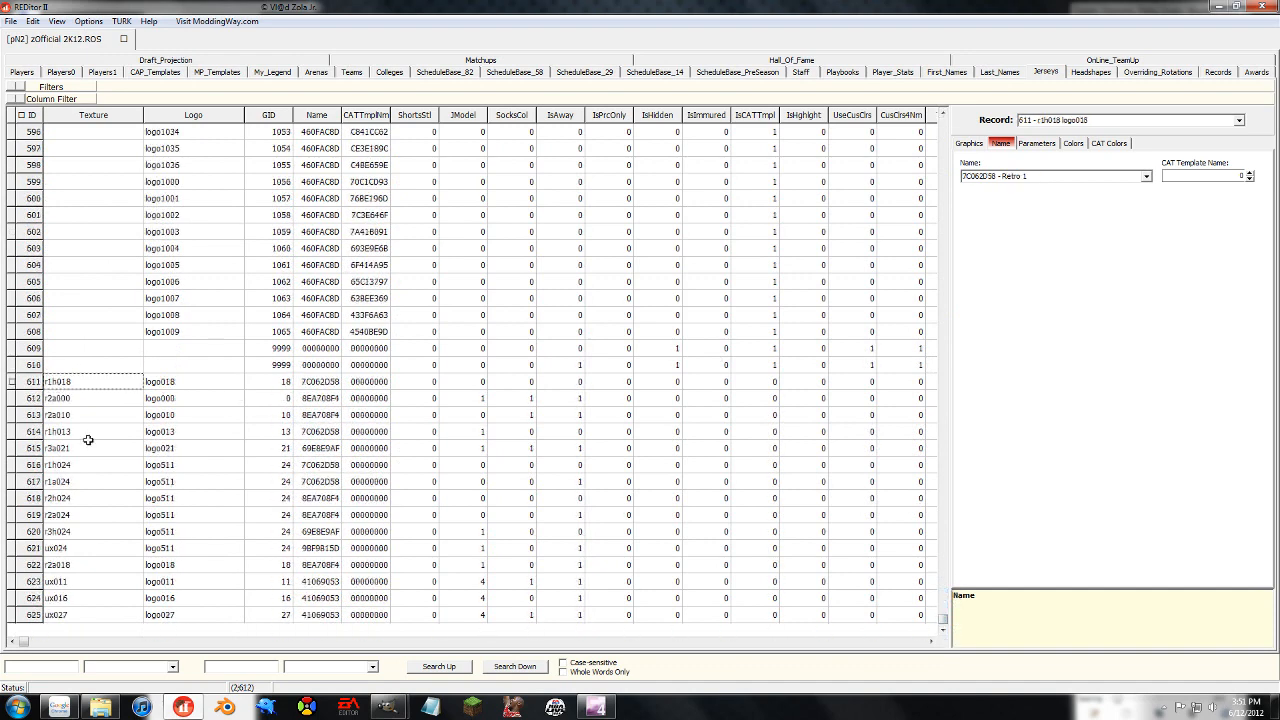
shift+click(177, 614)
click(298, 600)
drag(78, 386, 170, 515)
click(290, 350)
Find the jersey records with blank Texture and Logo and highlight records 514 to 526 from Texture to Name
drag(943, 620, 942, 298)
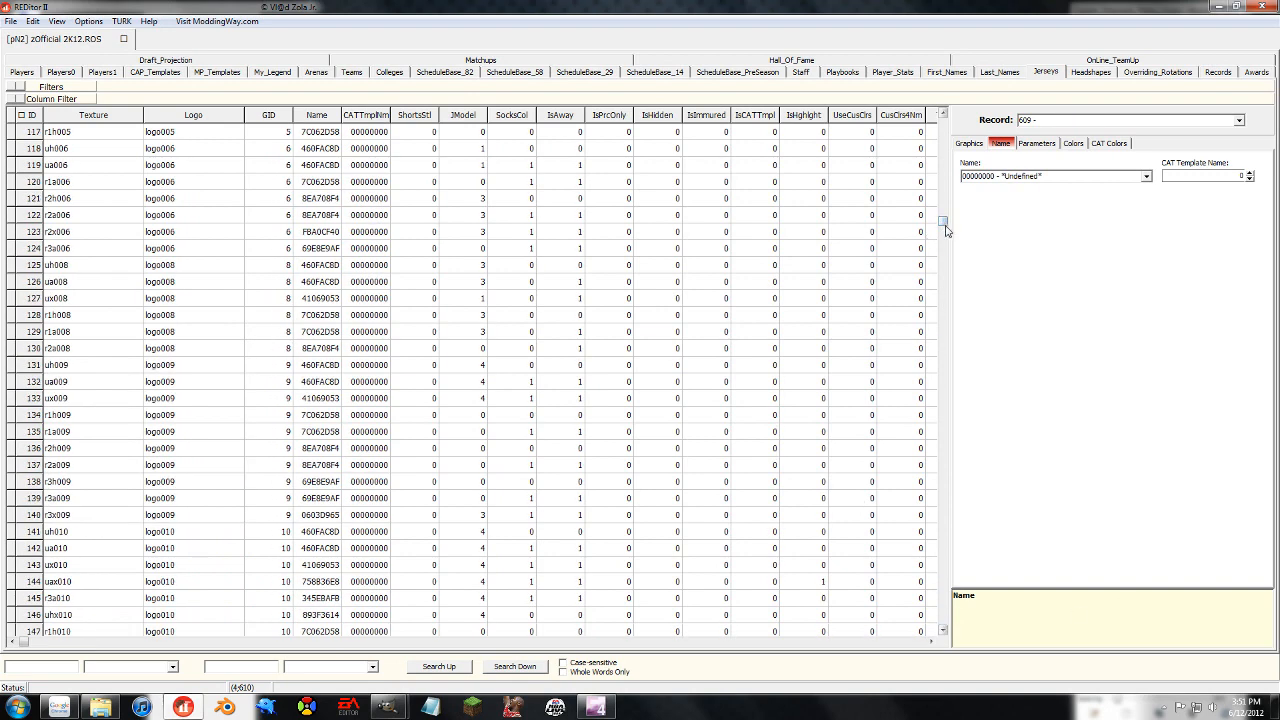
drag(943, 222, 943, 537)
drag(143, 409, 303, 543)
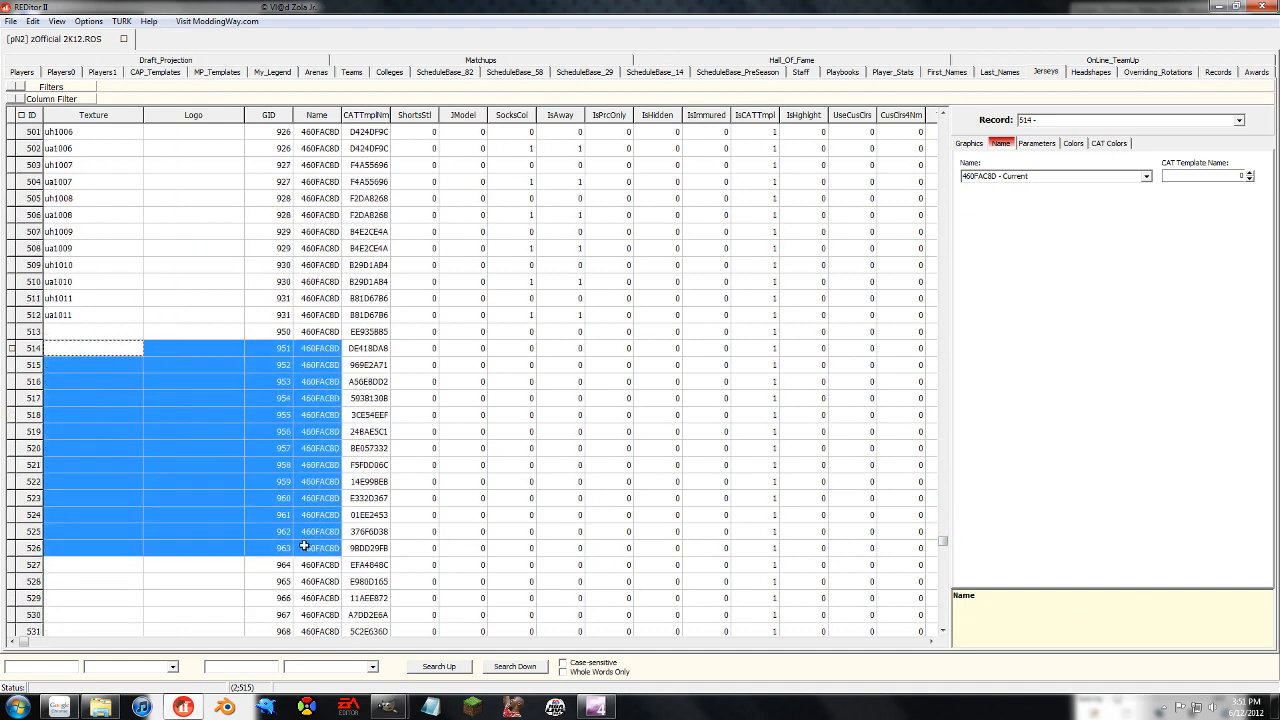
Clone the uh586 jersey record (421) and highlight the copy at the end of the Jerseys table
click(946, 260)
click(946, 260)
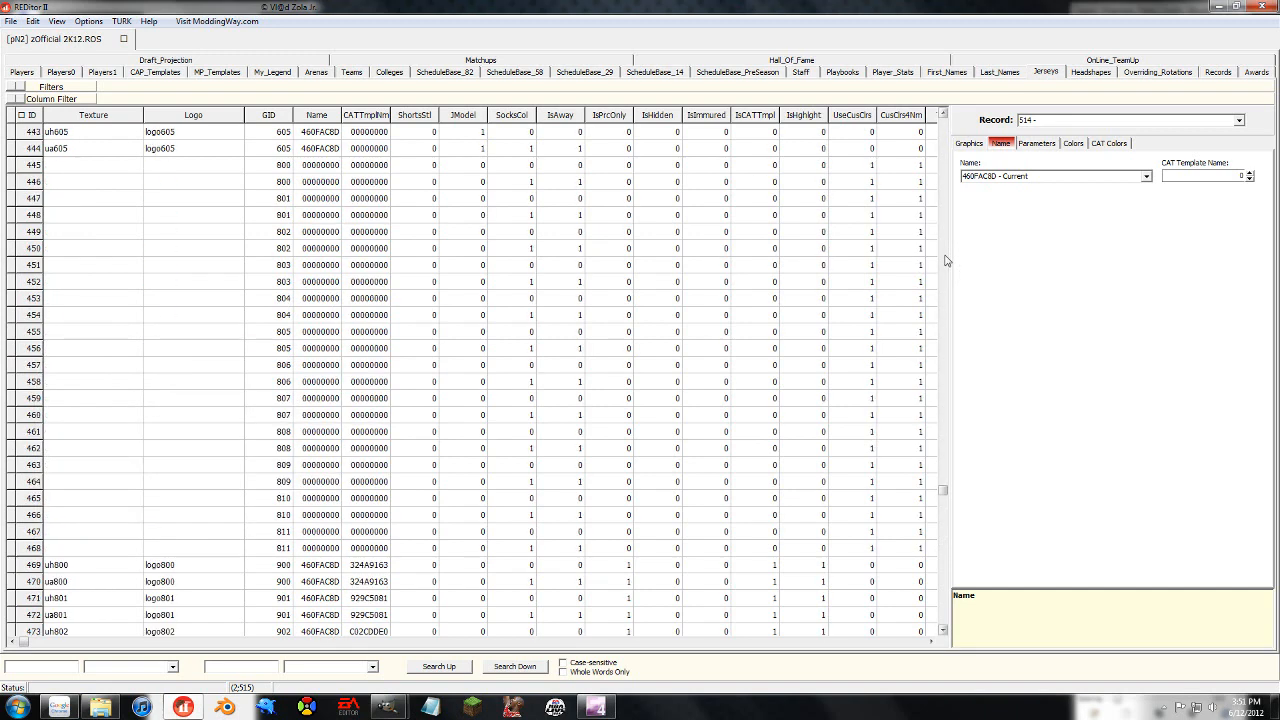
click(946, 196)
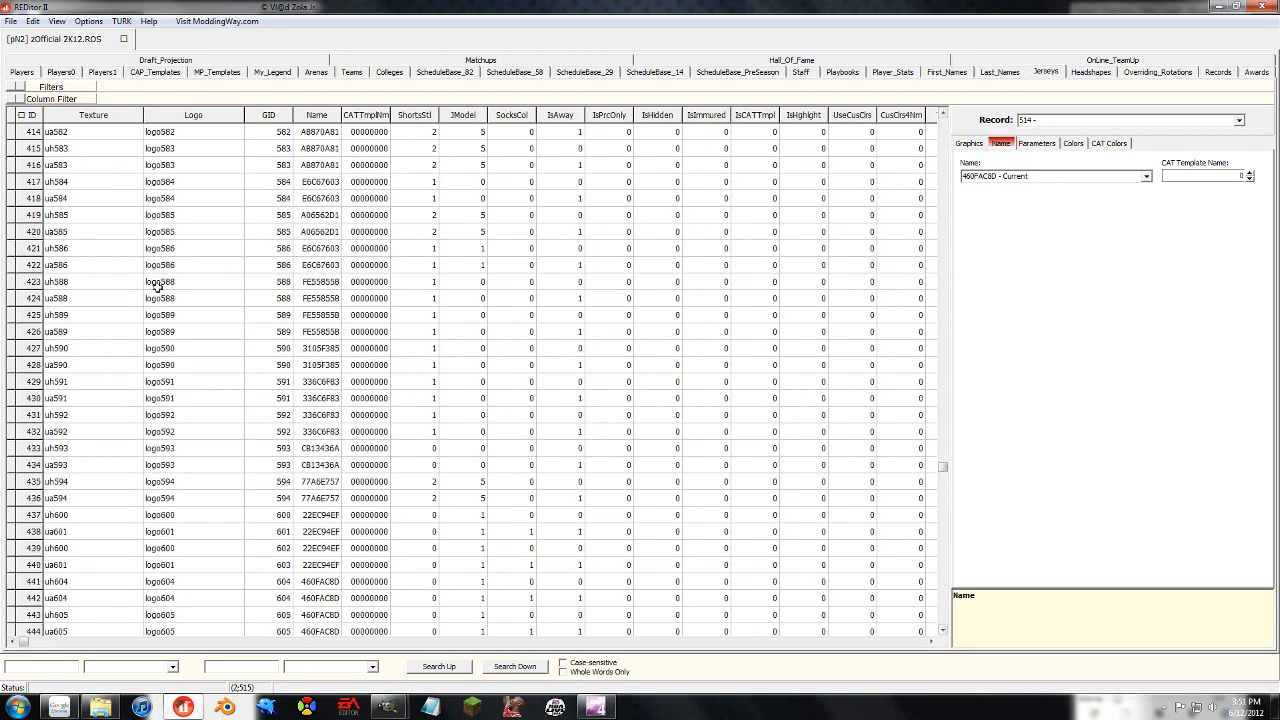
click(60, 250)
right_click(60, 252)
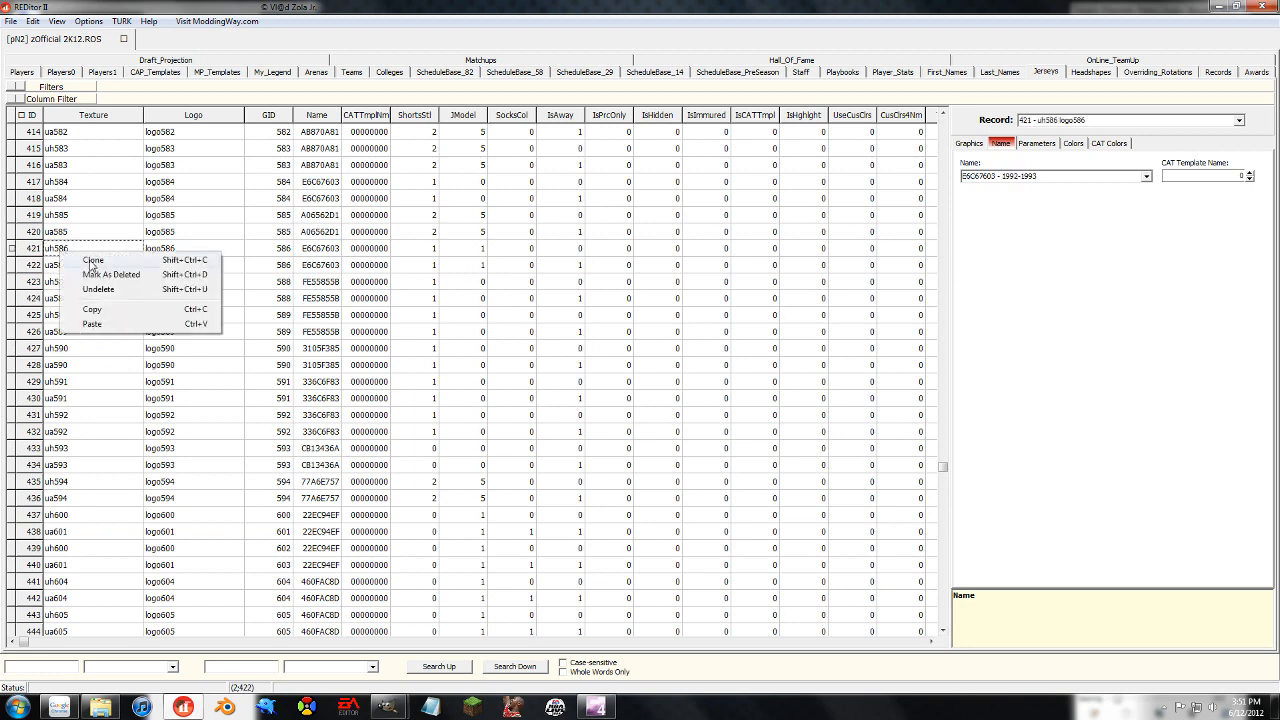
click(92, 261)
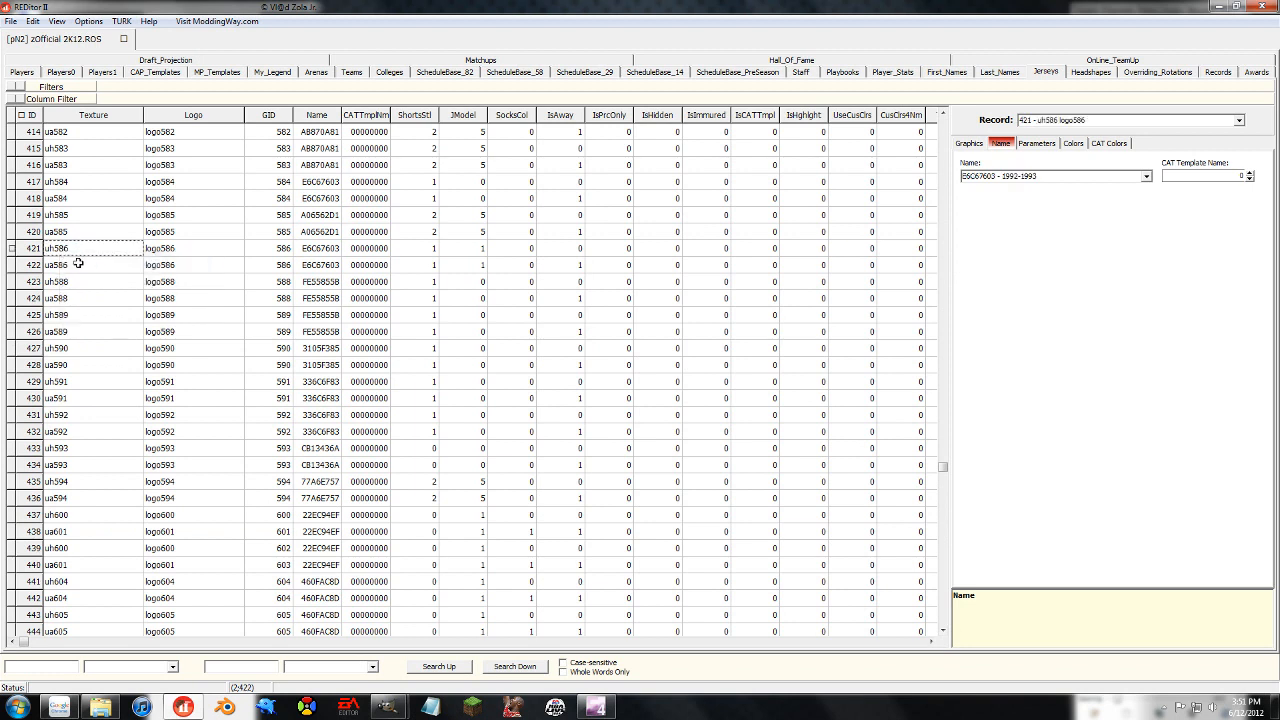
drag(942, 467, 942, 625)
drag(76, 615, 656, 625)
click(97, 610)
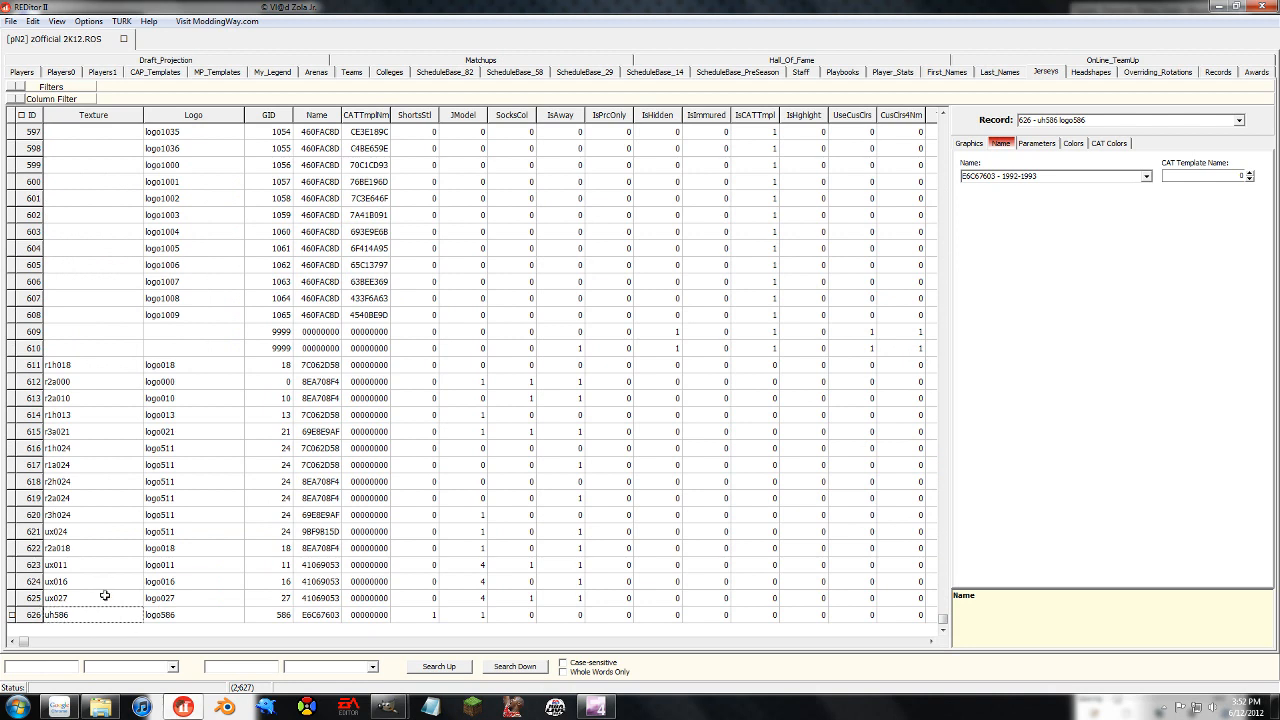
Examine the last records of the Teams table from its first columns, down to record 107
click(350, 74)
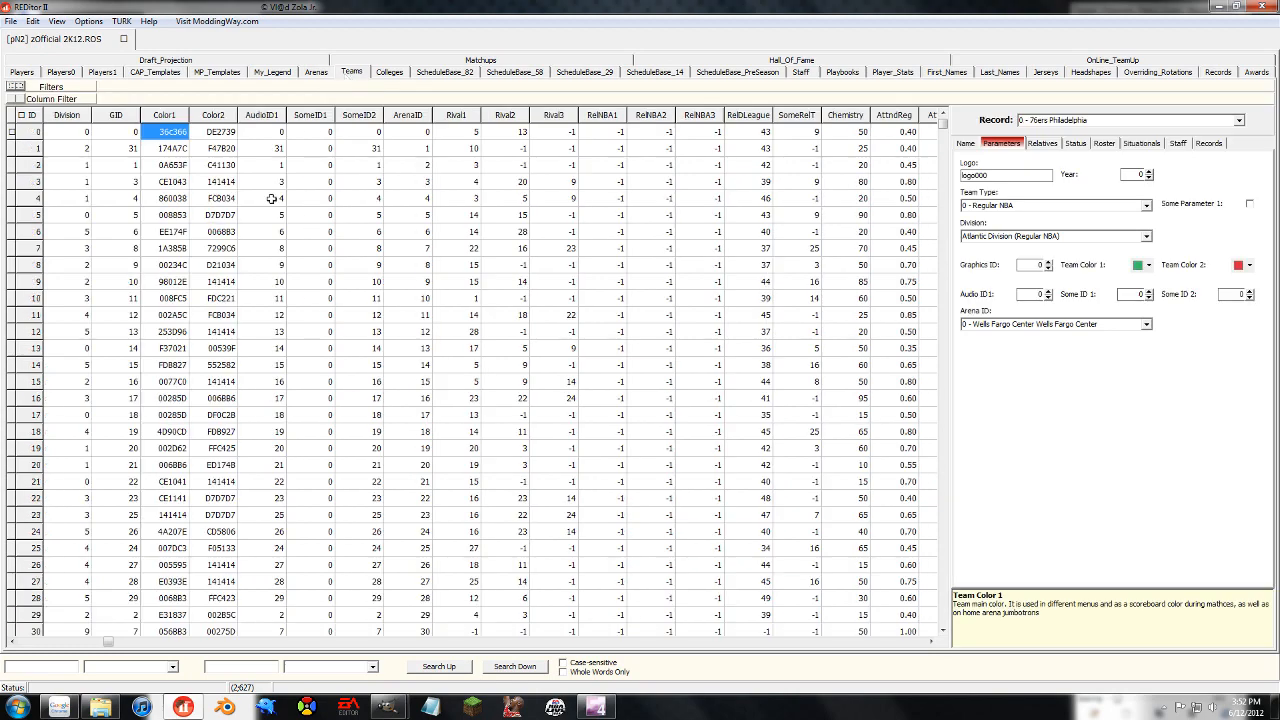
click(53, 645)
drag(943, 125, 949, 622)
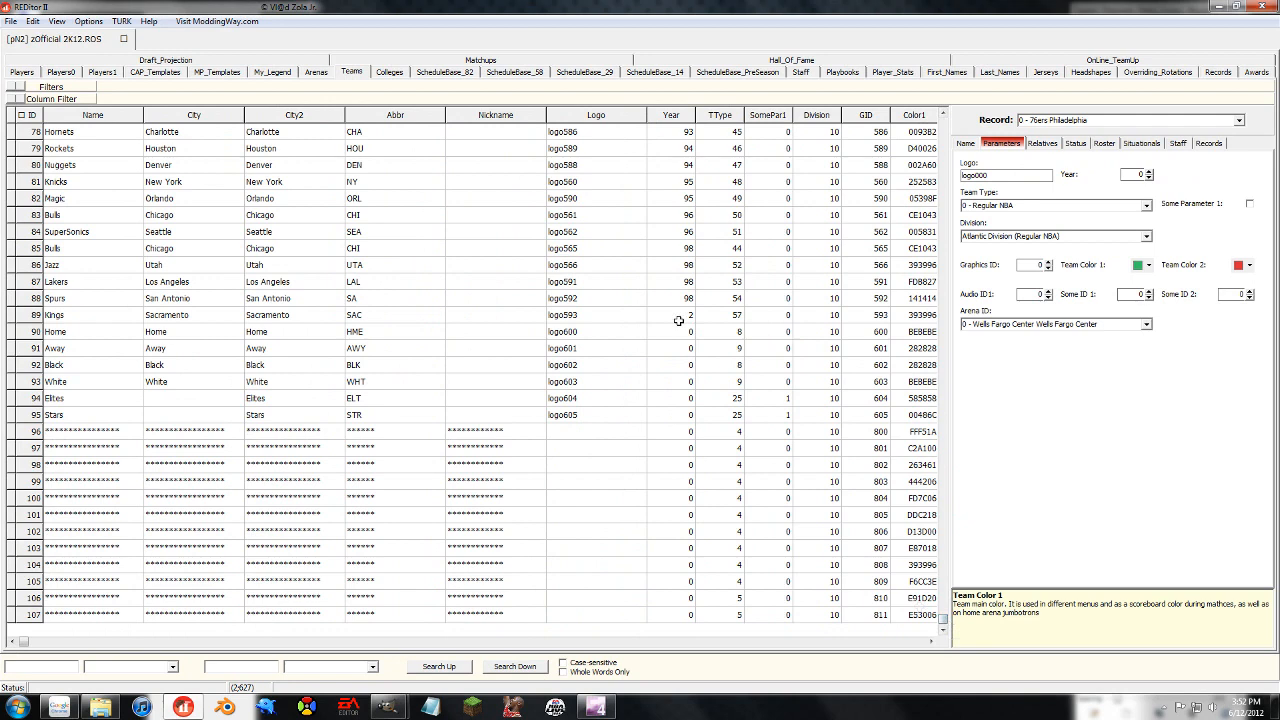
Highlight PlayType4 and Number for records 353 to 361 in the Players table and view the available record commands without applying any
click(24, 73)
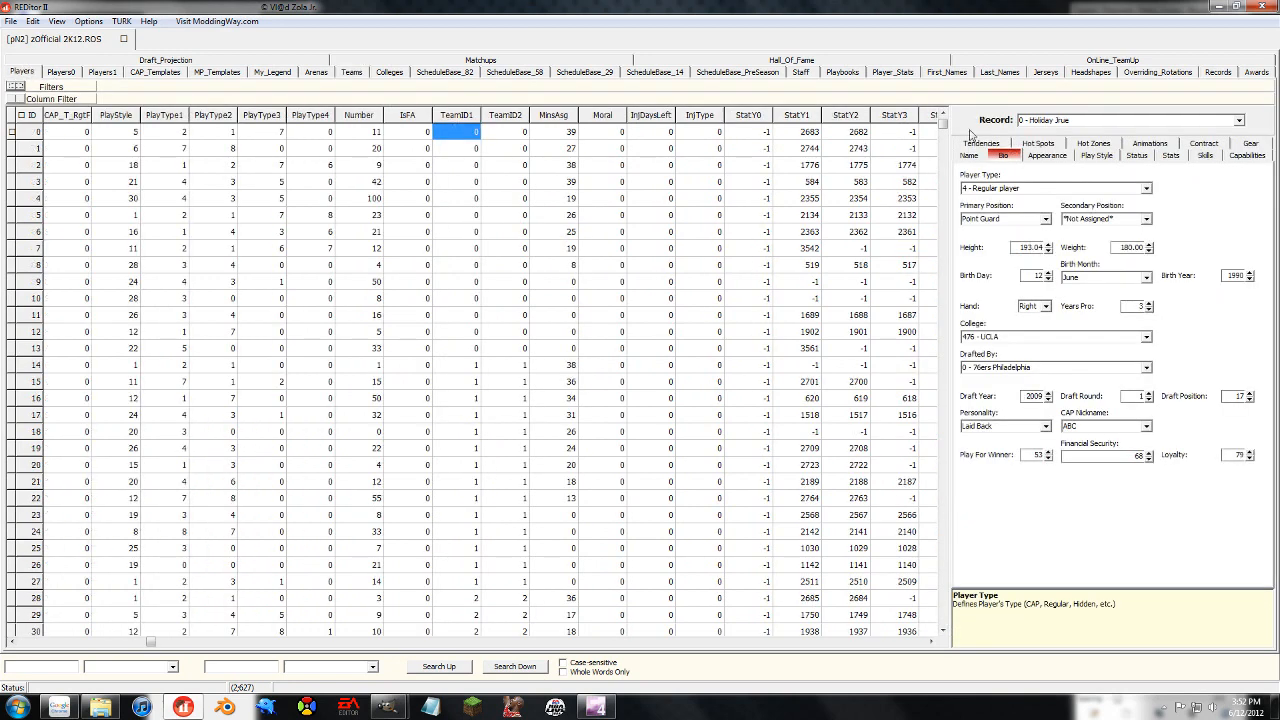
click(944, 248)
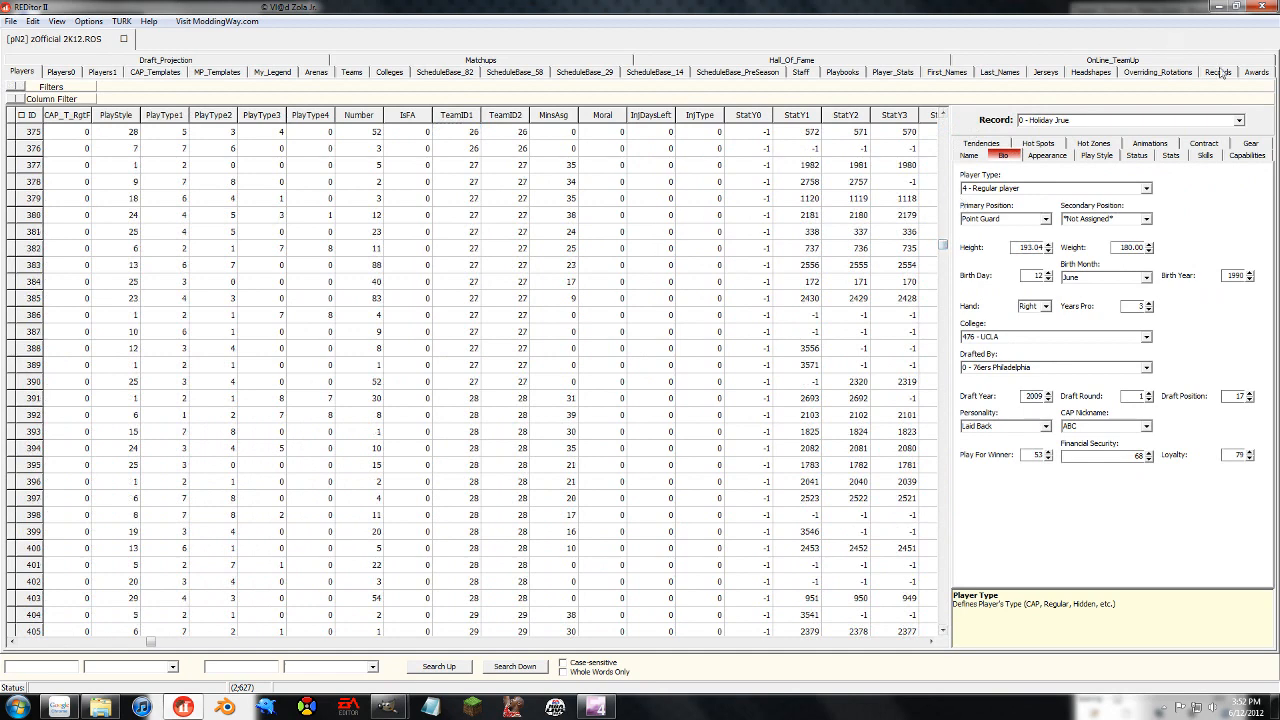
right_click(425, 211)
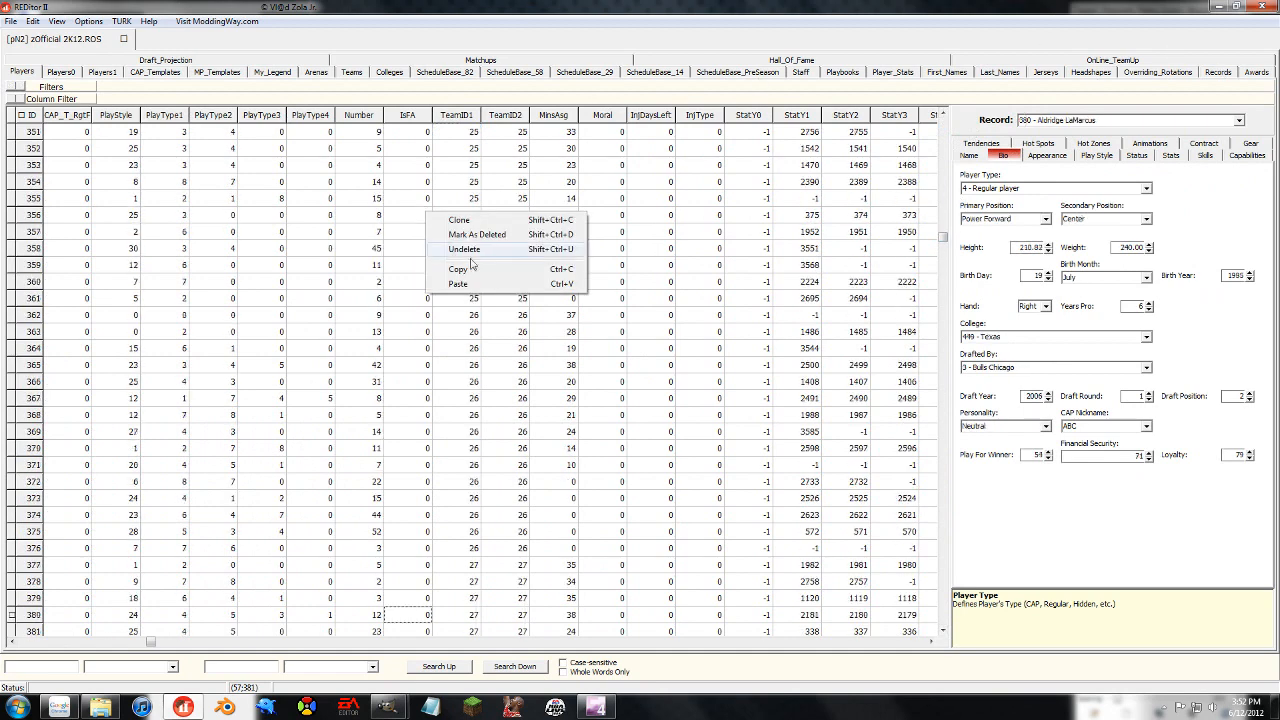
click(340, 175)
drag(365, 164, 310, 298)
right_click(360, 224)
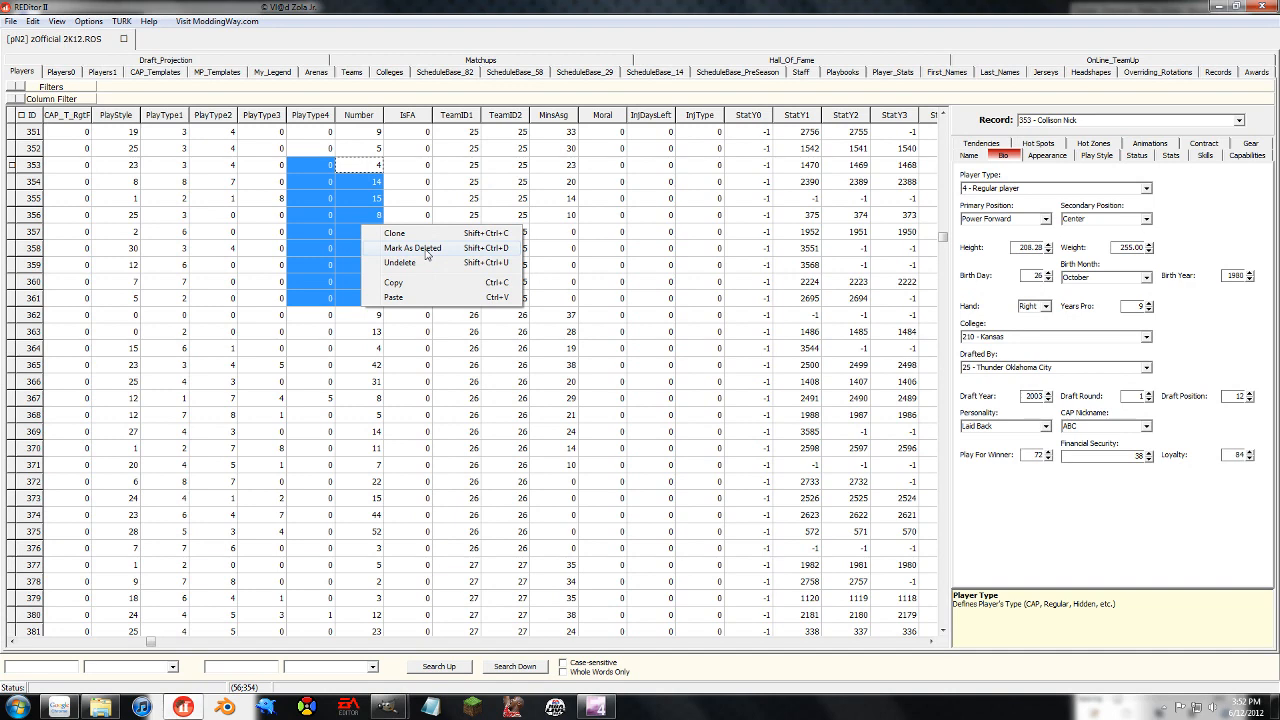
click(298, 433)
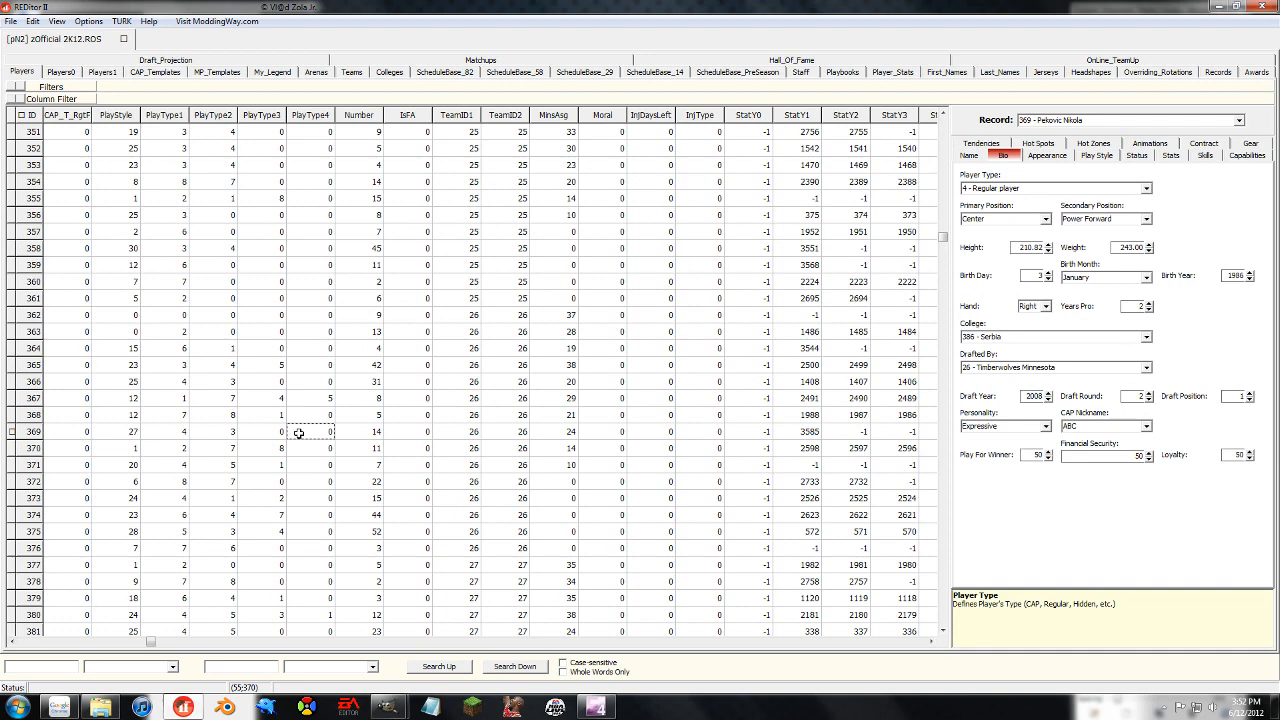
click(353, 72)
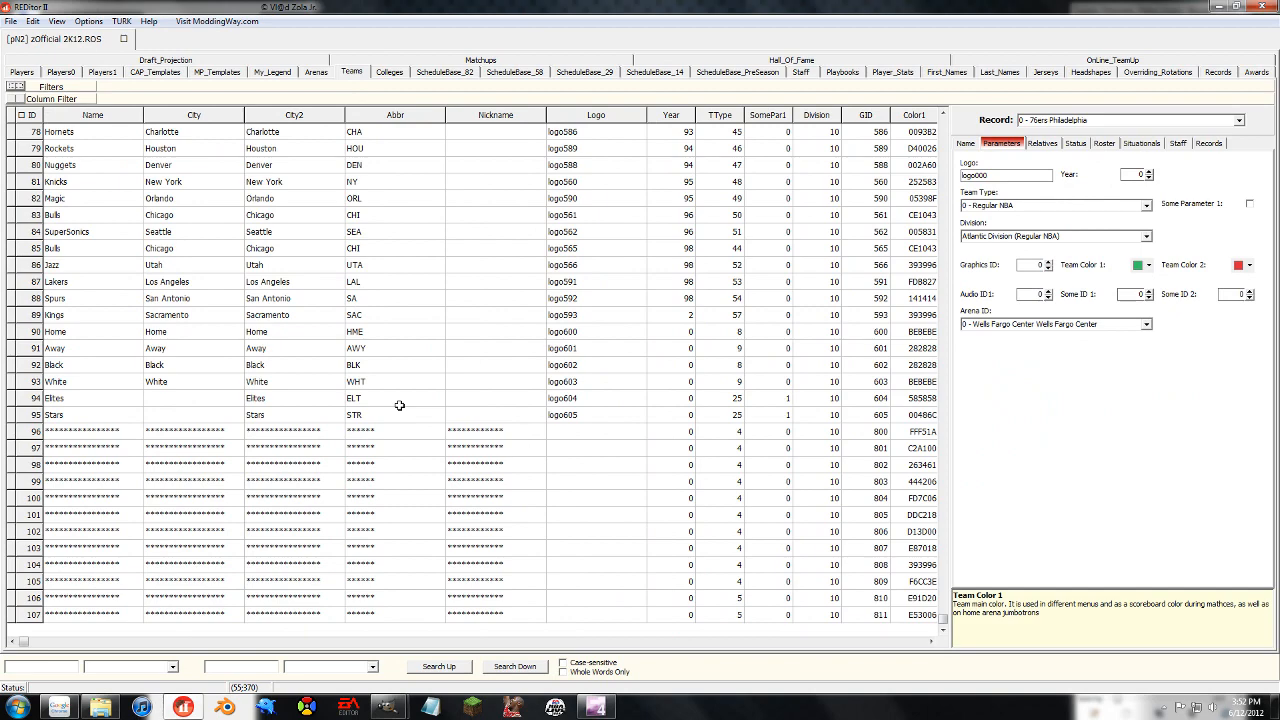
click(602, 706)
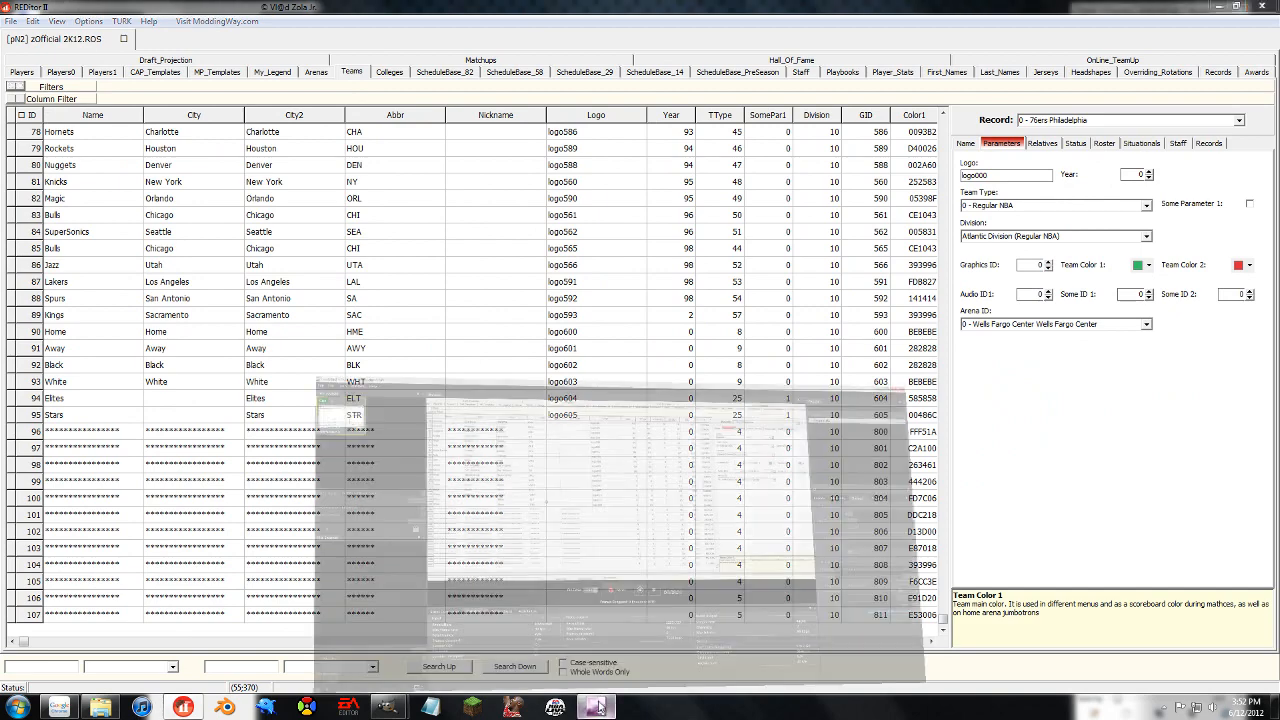